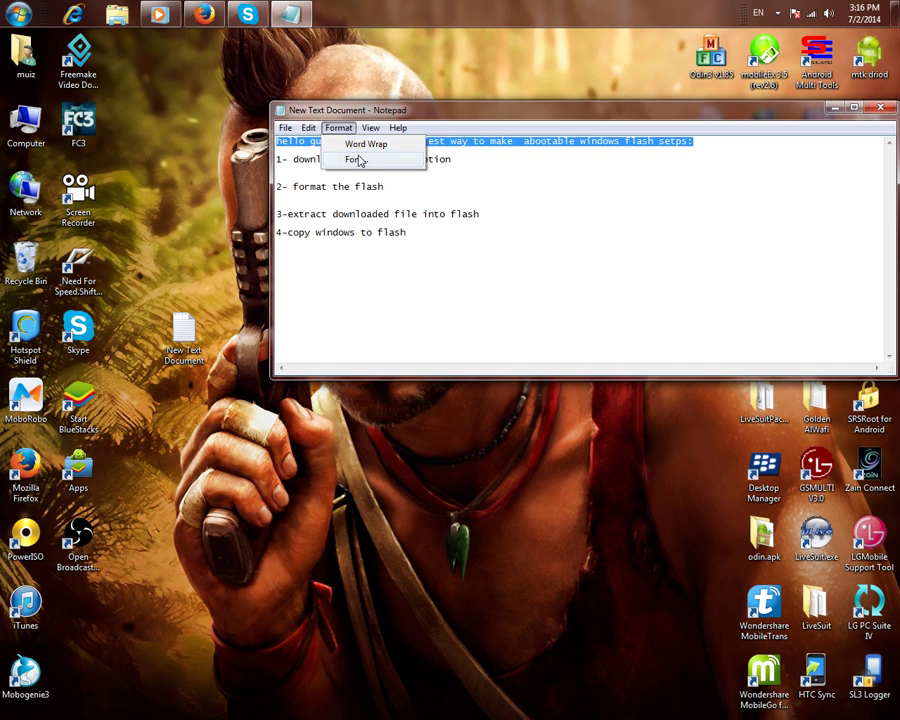
Step: Set the text document's font to Lucida Console, Bold style, size 20
{"action": "left_click", "coordinate": [550, 314]}
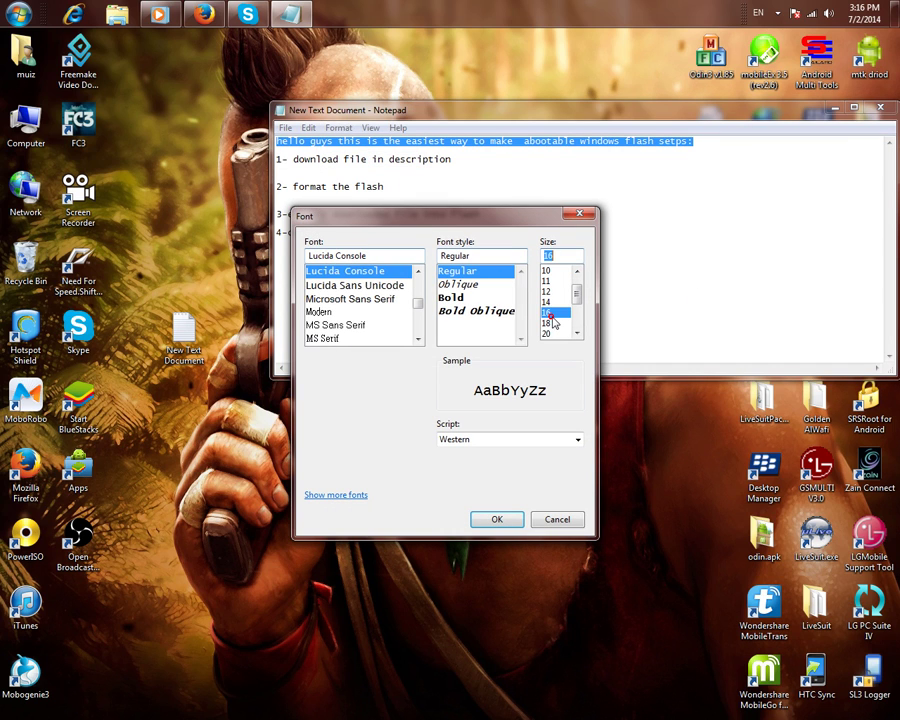
{"action": "left_click", "coordinate": [547, 334]}
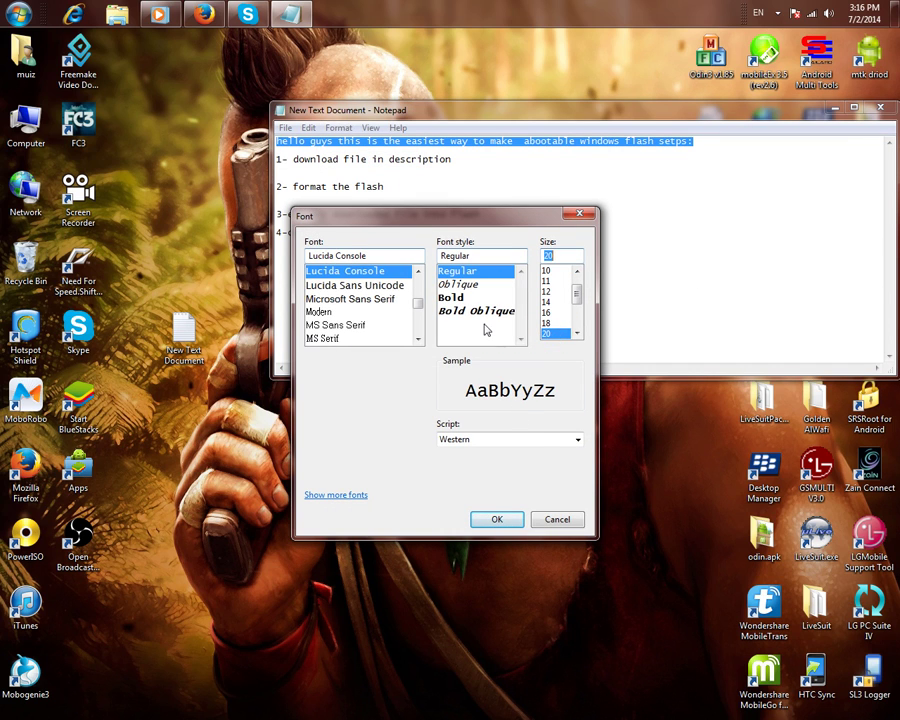
{"action": "left_click", "coordinate": [479, 287]}
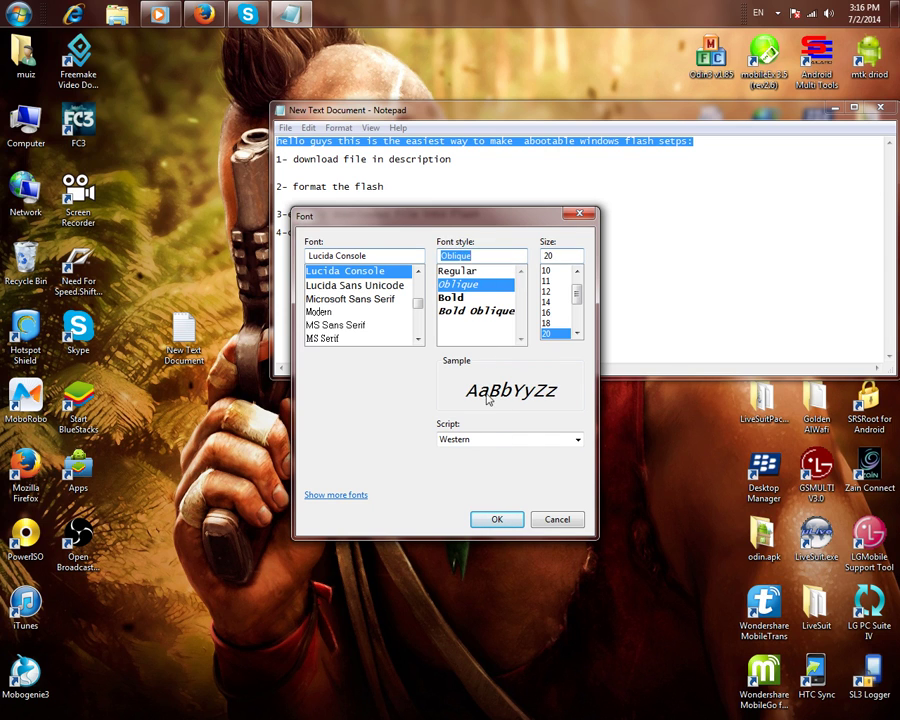
{"action": "left_click", "coordinate": [476, 298]}
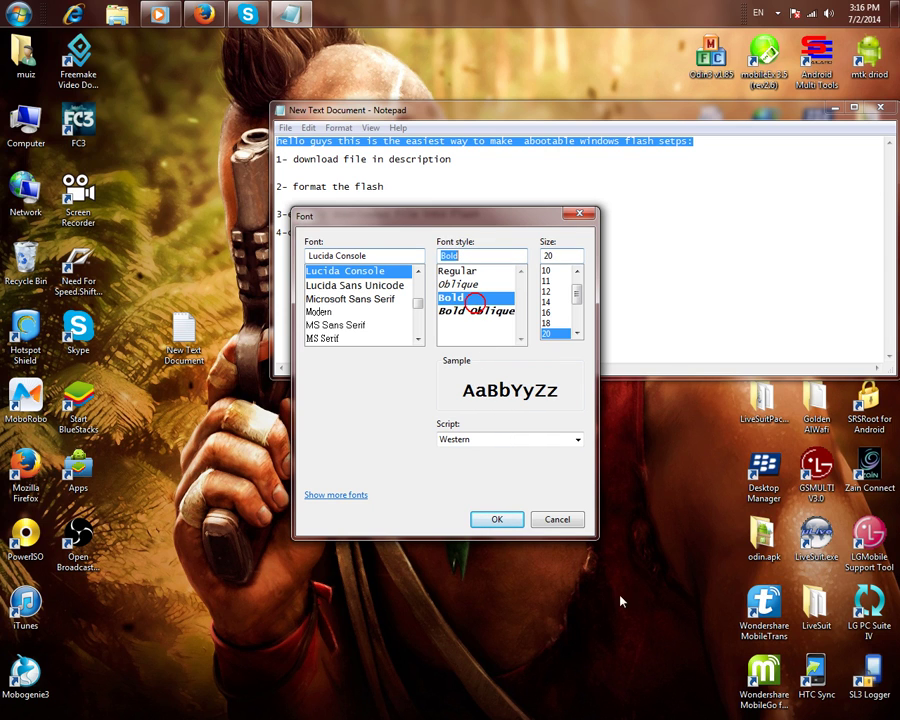
{"action": "left_click", "coordinate": [503, 518]}
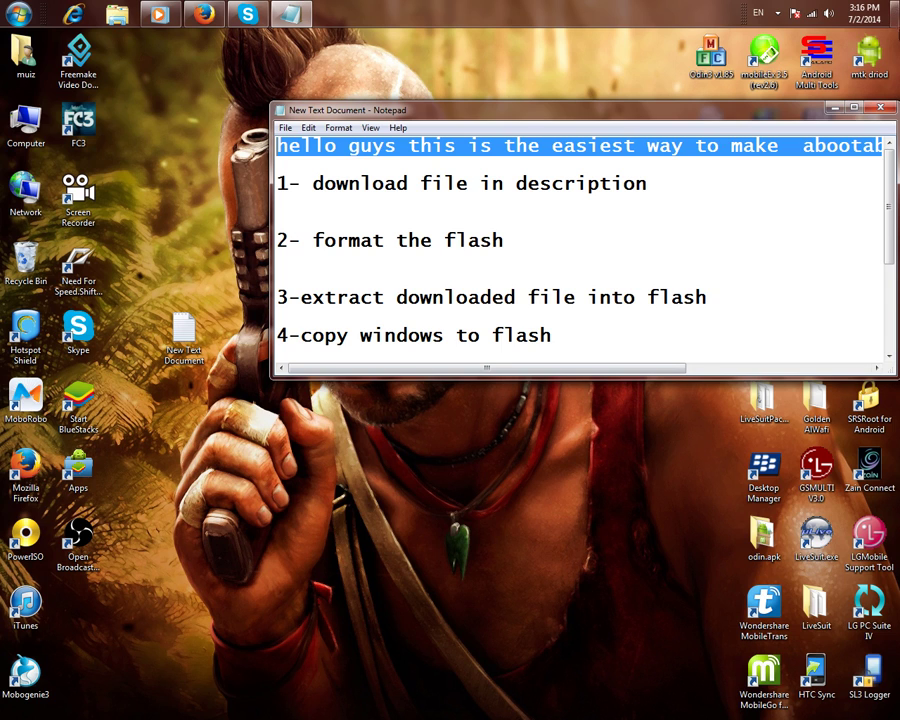
Step: Highlight the download instruction and the format-the-flash instruction in the notes
{"action": "left_click", "coordinate": [741, 176]}
{"action": "left_click_drag", "start_coordinate": [277, 183], "coordinate": [693, 183]}
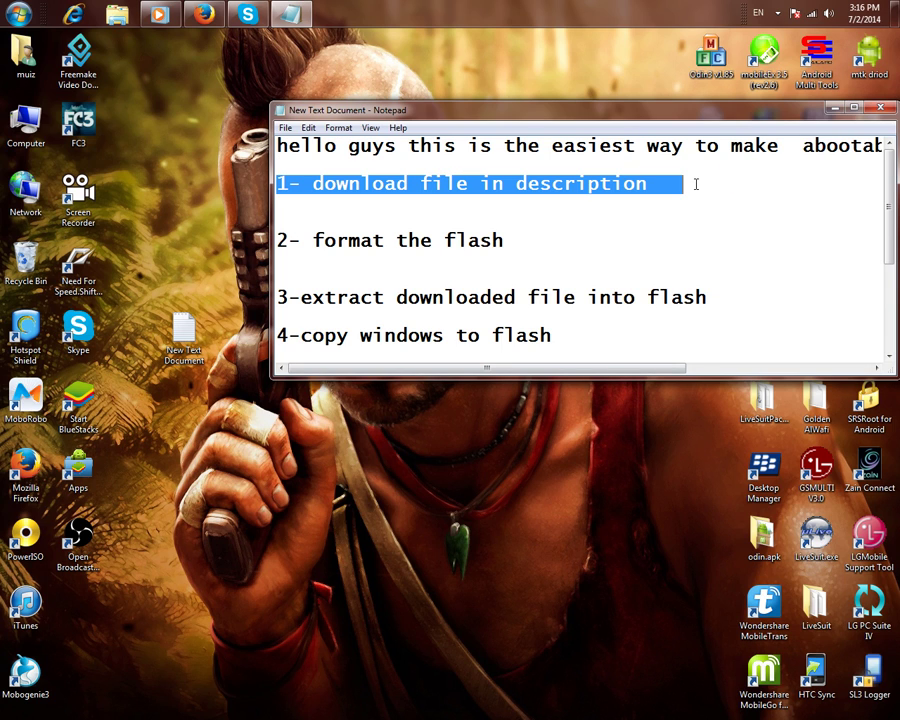
{"action": "left_click_drag", "start_coordinate": [885, 206], "coordinate": [886, 246]}
{"action": "left_click_drag", "start_coordinate": [532, 166], "coordinate": [352, 167]}
{"action": "left_click_drag", "start_coordinate": [277, 165], "coordinate": [500, 165]}
Step: Start a quick NTFS format of the 7.45 GB flash drive J: with a 4096-byte allocation unit size
{"action": "left_click", "coordinate": [19, 13]}
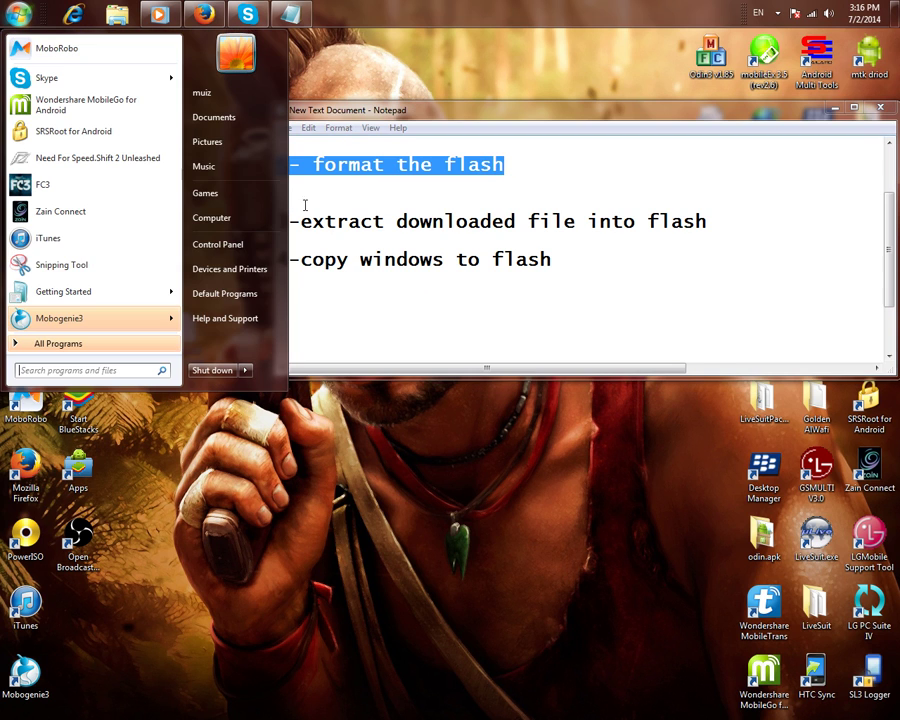
{"action": "left_click", "coordinate": [238, 224]}
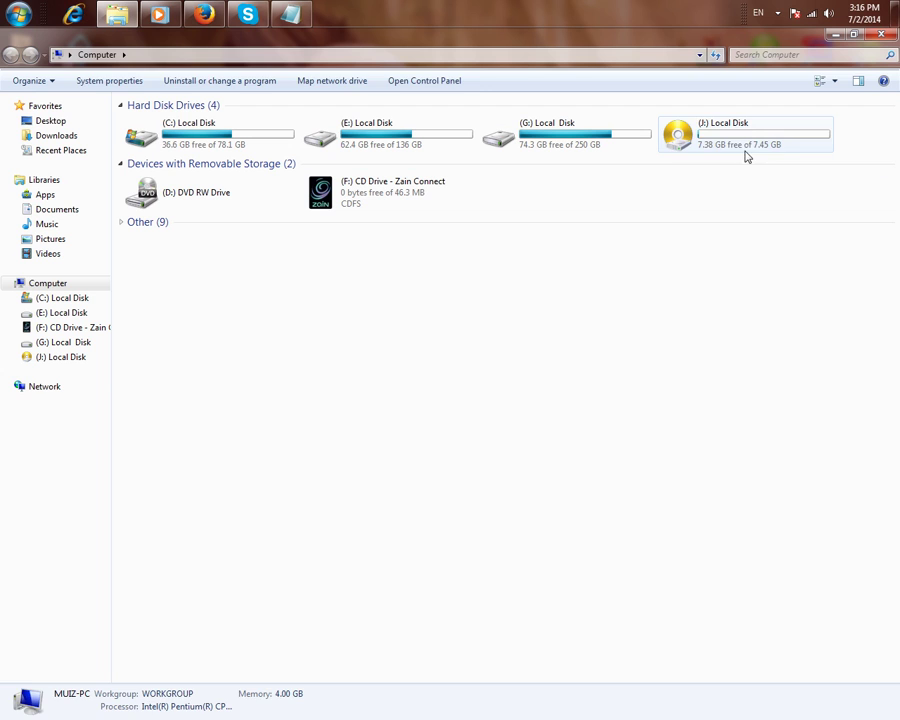
{"action": "left_click", "coordinate": [680, 135]}
{"action": "right_click", "coordinate": [683, 131]}
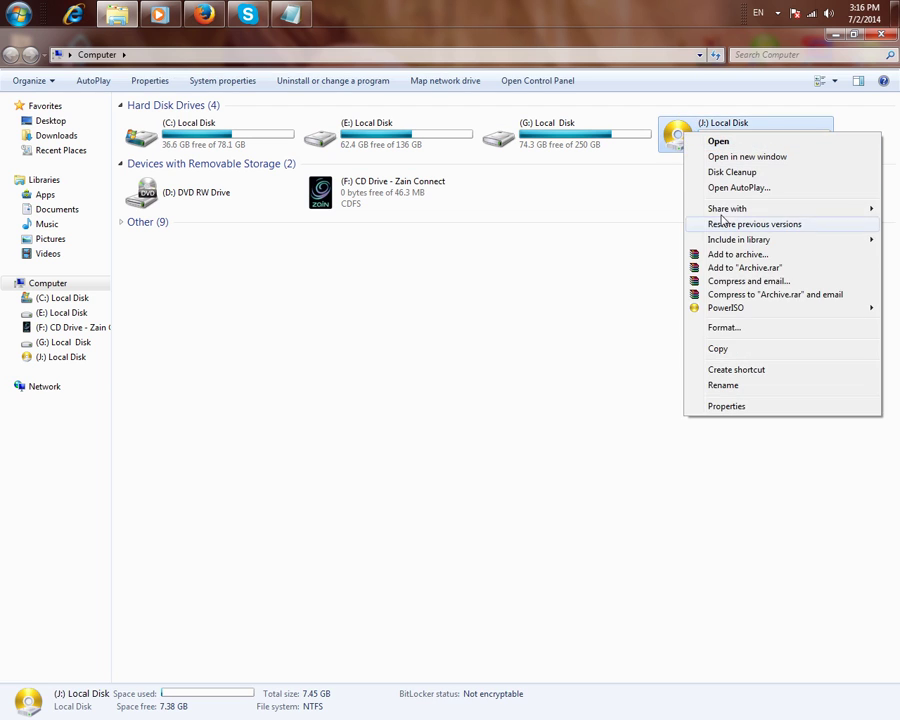
{"action": "left_click", "coordinate": [754, 329]}
{"action": "left_click", "coordinate": [150, 437]}
{"action": "left_click", "coordinate": [474, 380]}
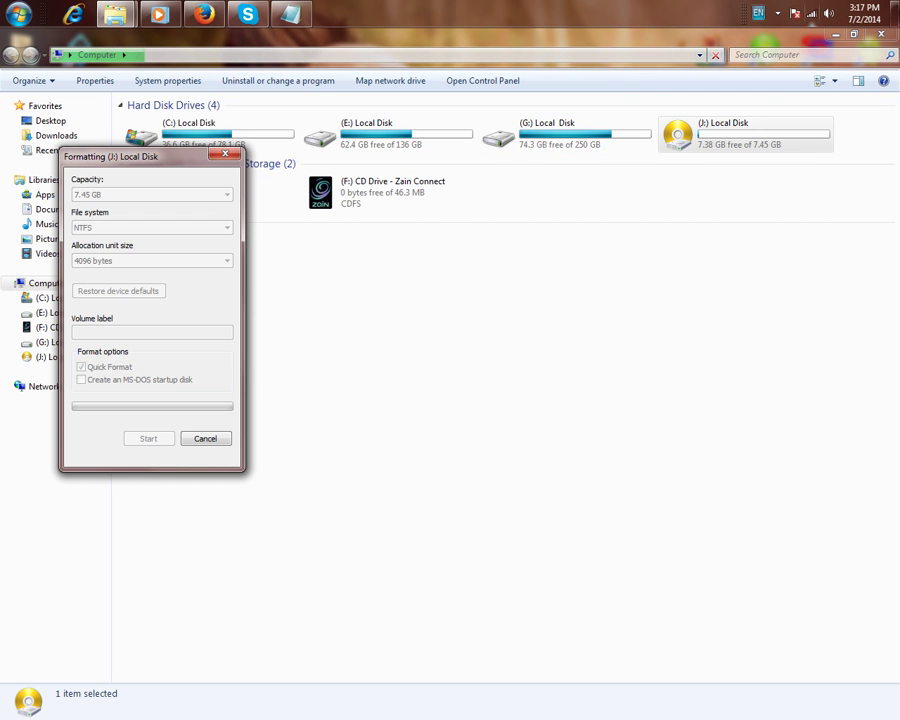
Step: Return to the drive J: format, acknowledge its completion and close the format dialog
{"action": "left_click", "coordinate": [836, 36]}
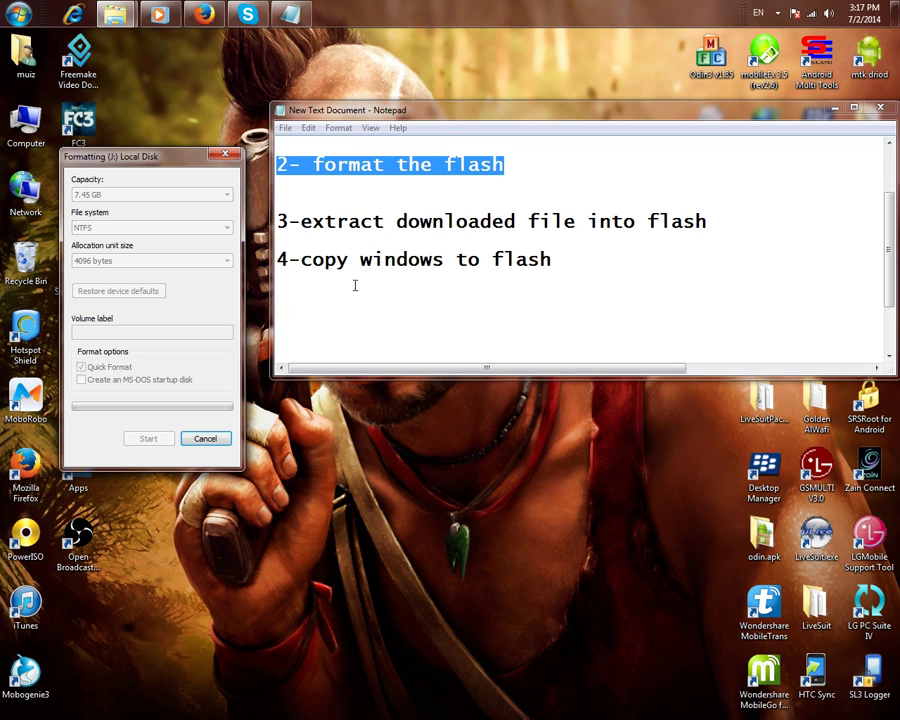
{"action": "mouse_move", "coordinate": [116, 14]}
{"action": "left_click", "coordinate": [60, 115]}
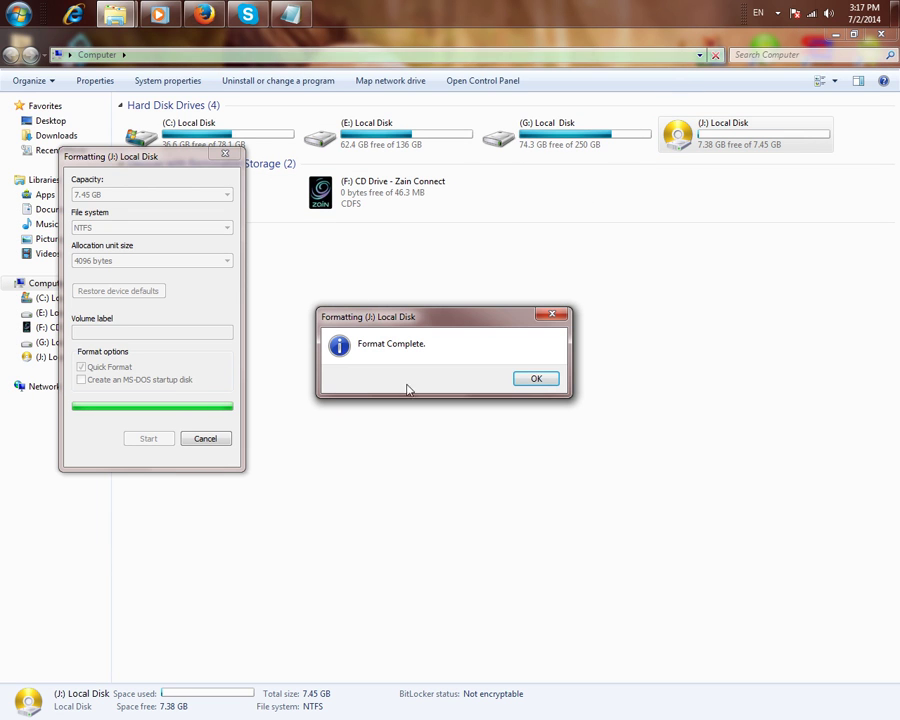
{"action": "left_click", "coordinate": [552, 380]}
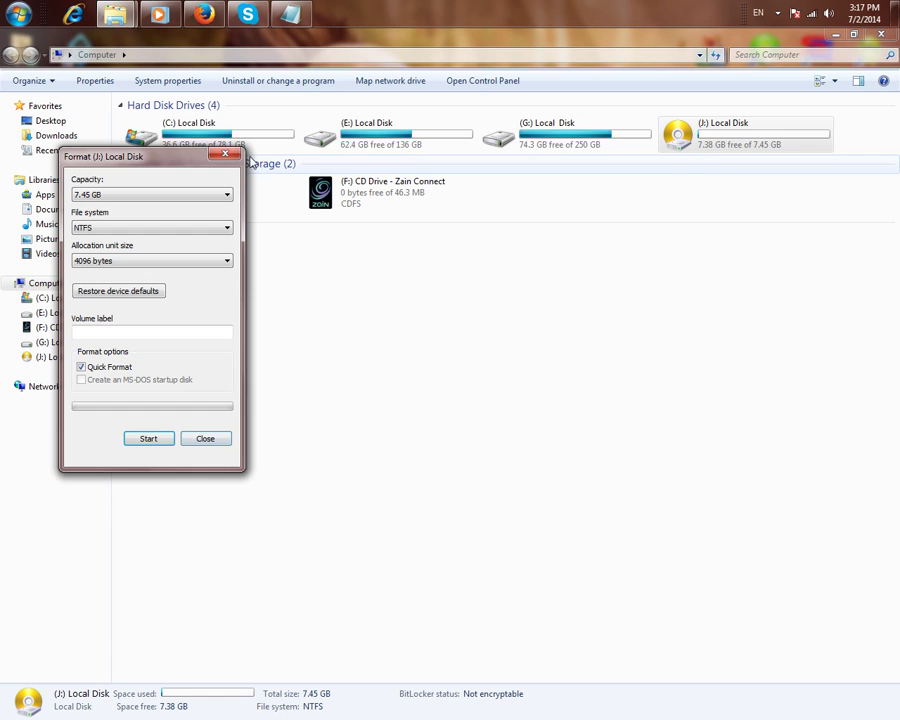
{"action": "left_click", "coordinate": [226, 154]}
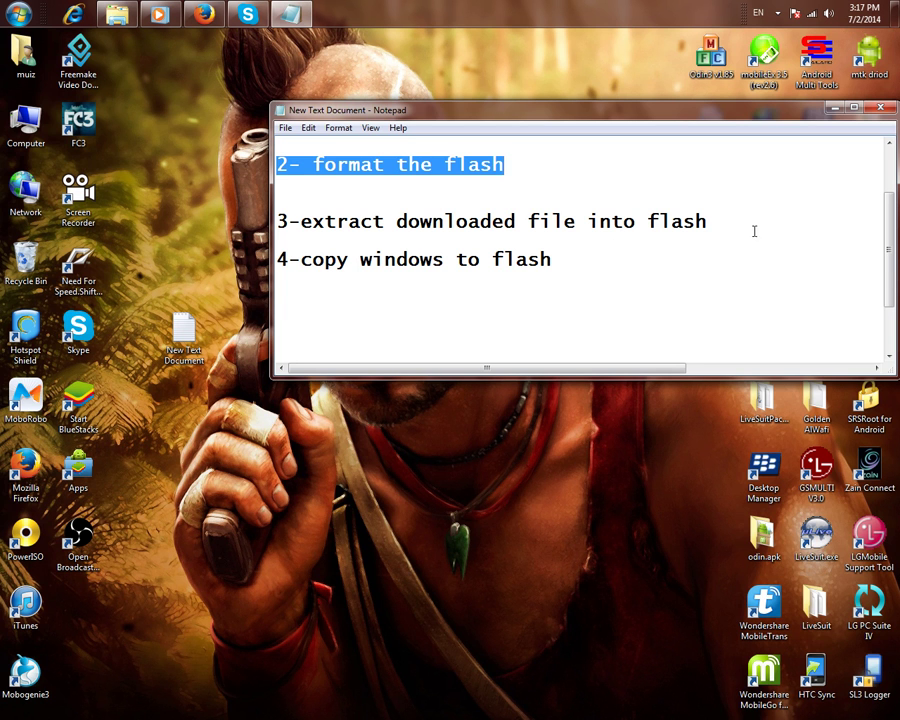
Step: Highlight the extract instruction in the notes and open the bootsave29 archive from the APPS\OSs\tools folder on drive E:
{"action": "left_click_drag", "start_coordinate": [754, 231], "coordinate": [305, 226]}
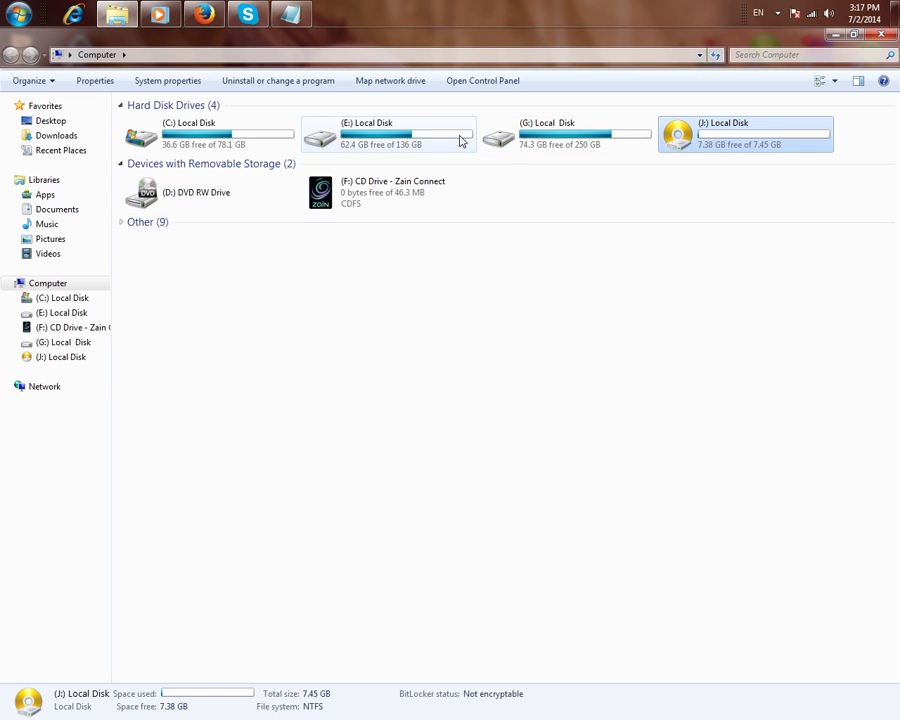
{"action": "double_click", "coordinate": [430, 135]}
{"action": "double_click", "coordinate": [169, 137]}
{"action": "double_click", "coordinate": [173, 194]}
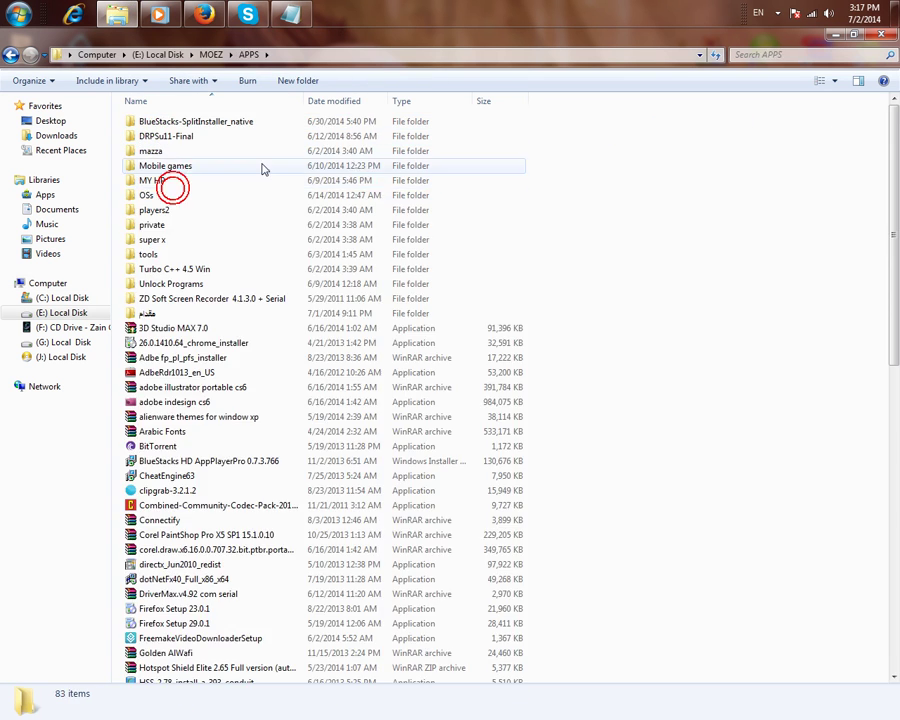
{"action": "double_click", "coordinate": [228, 194]}
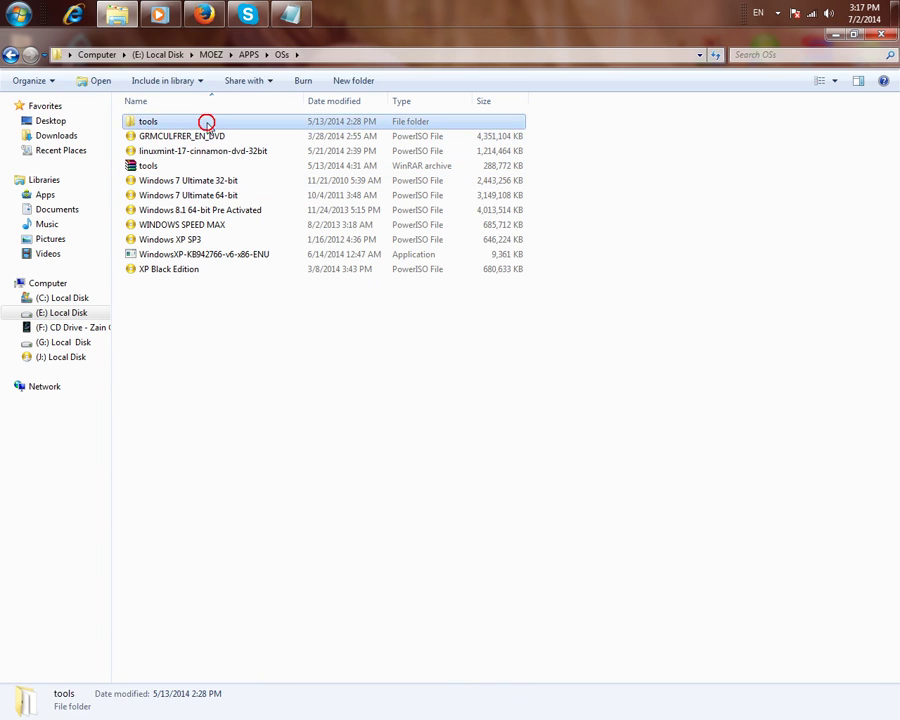
{"action": "double_click", "coordinate": [206, 122]}
{"action": "double_click", "coordinate": [195, 152]}
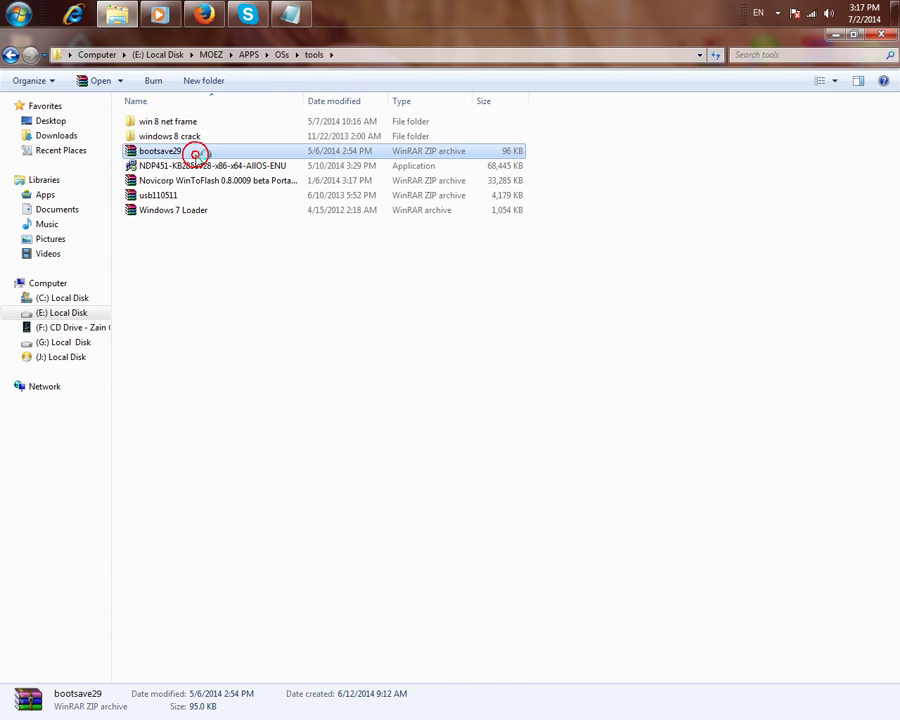
Step: Extract the com folder from the bootsave29 archive to J:\ and close the archive
{"action": "left_click", "coordinate": [135, 258]}
{"action": "left_click", "coordinate": [161, 180]}
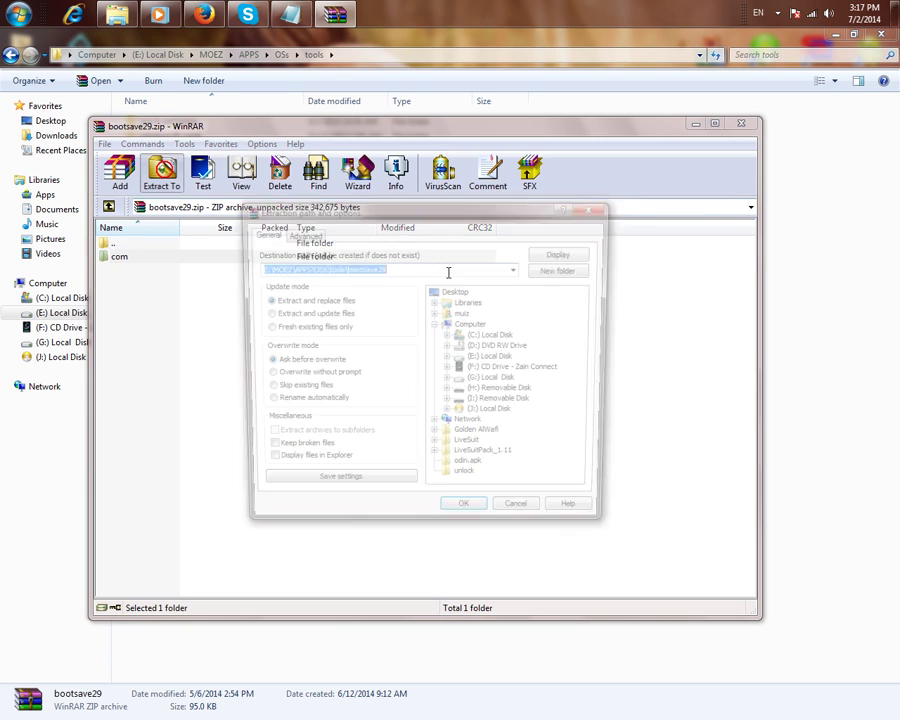
{"action": "left_click", "coordinate": [493, 414]}
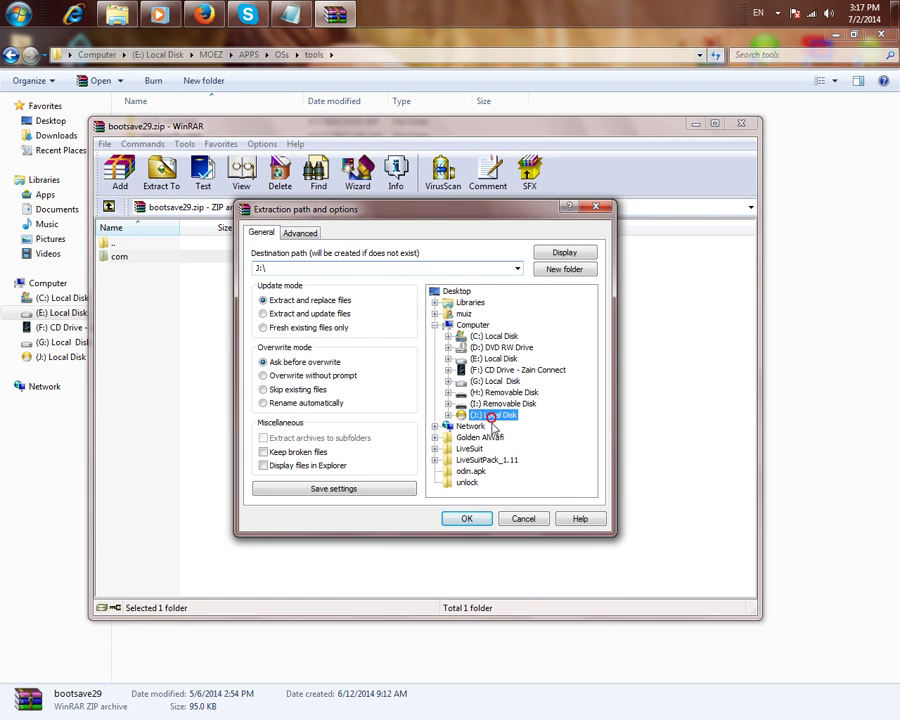
{"action": "left_click", "coordinate": [468, 519]}
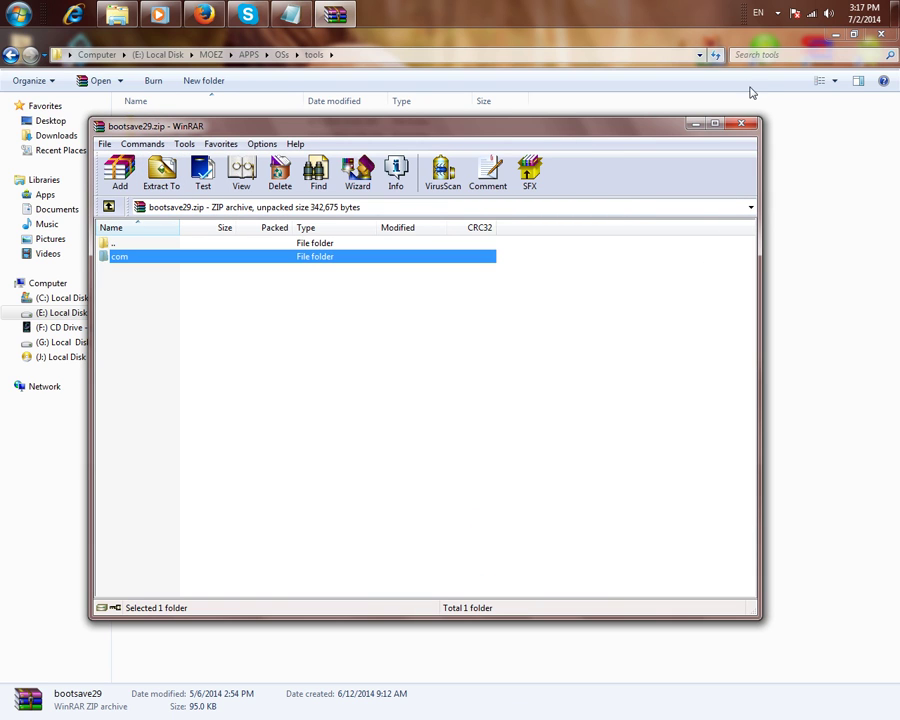
{"action": "left_click", "coordinate": [741, 124]}
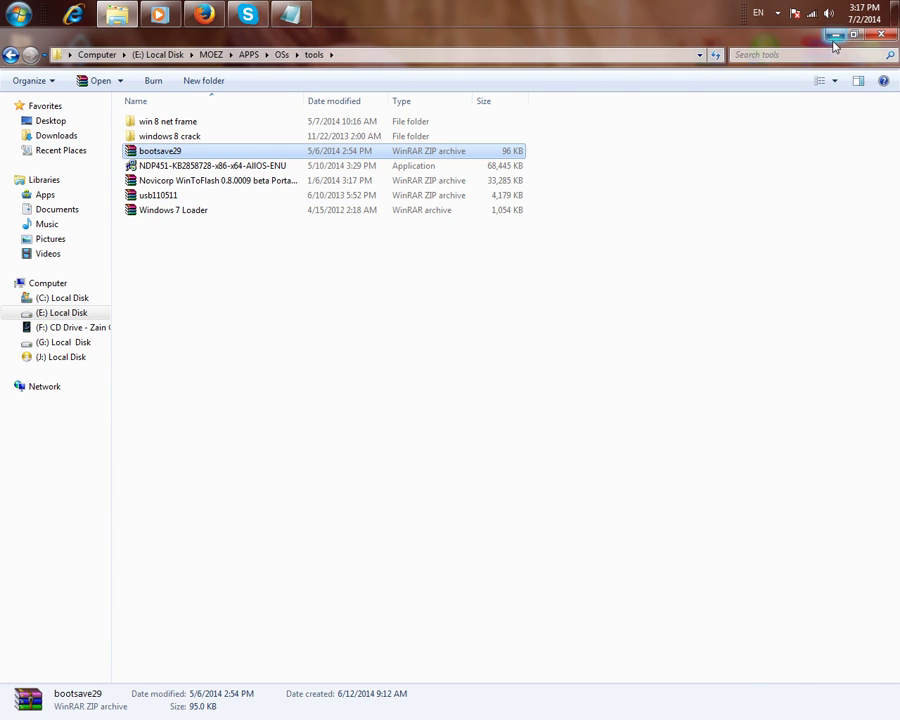
Step: Highlight the copy-windows-to-flash instruction in the notes and go back to the OSs folder on drive E:
{"action": "left_click", "coordinate": [835, 37]}
{"action": "left_click_drag", "start_coordinate": [605, 261], "coordinate": [313, 260]}
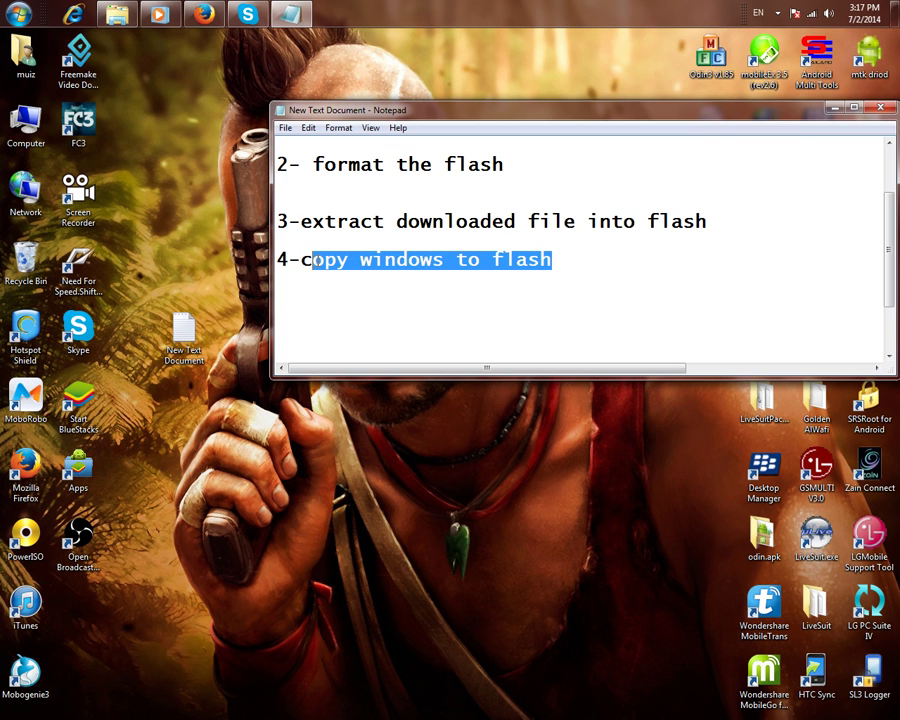
{"action": "left_click", "coordinate": [116, 14]}
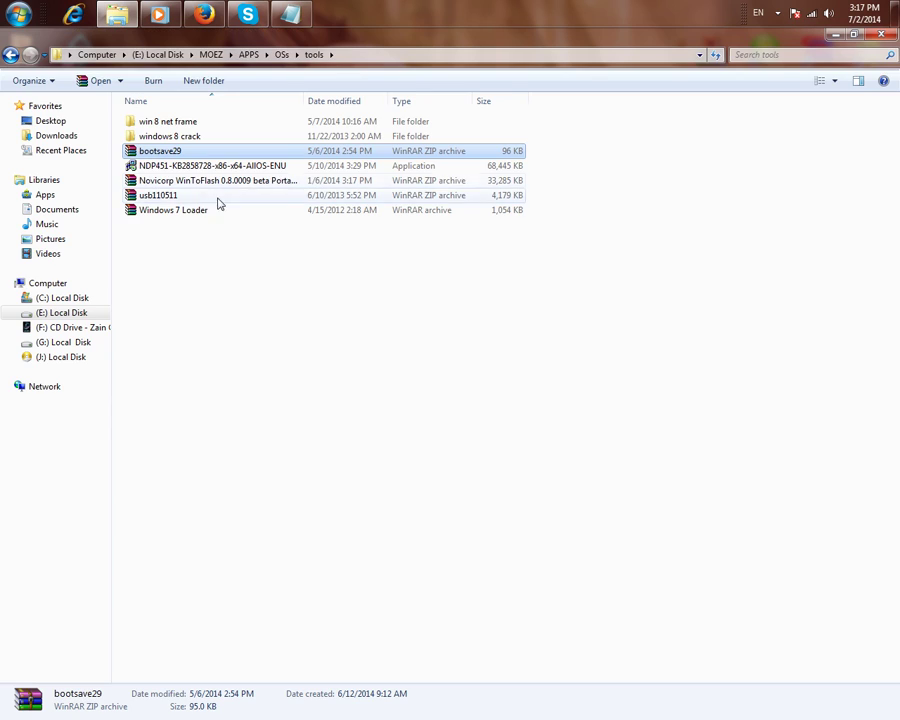
{"action": "left_click", "coordinate": [12, 56]}
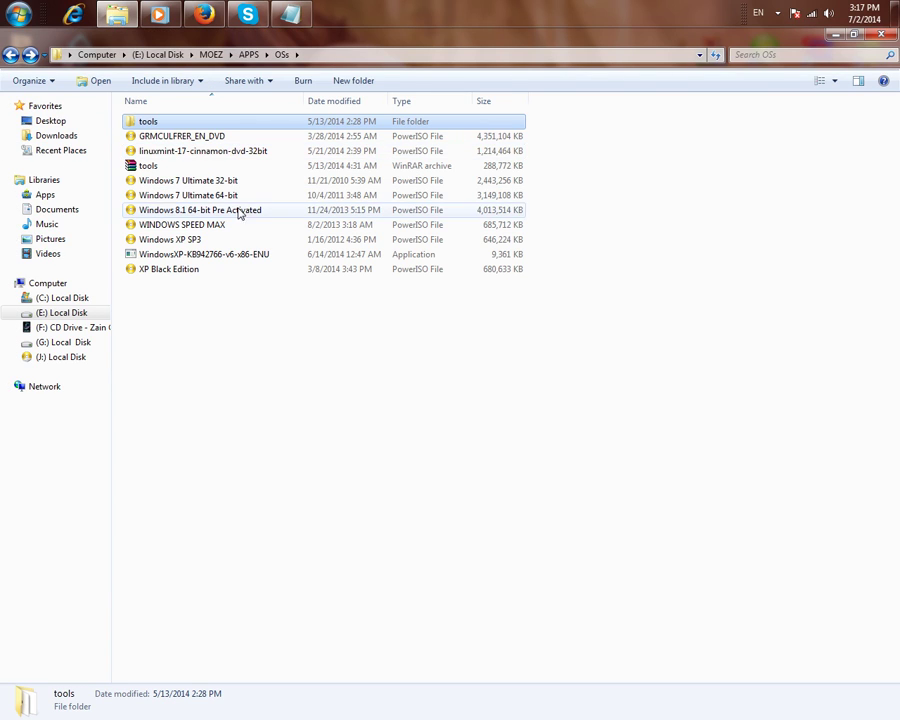
Step: Set the number of PowerISO virtual drives to 1 and mount the Windows XP SP3 image to drive K:
{"action": "right_click", "coordinate": [226, 241]}
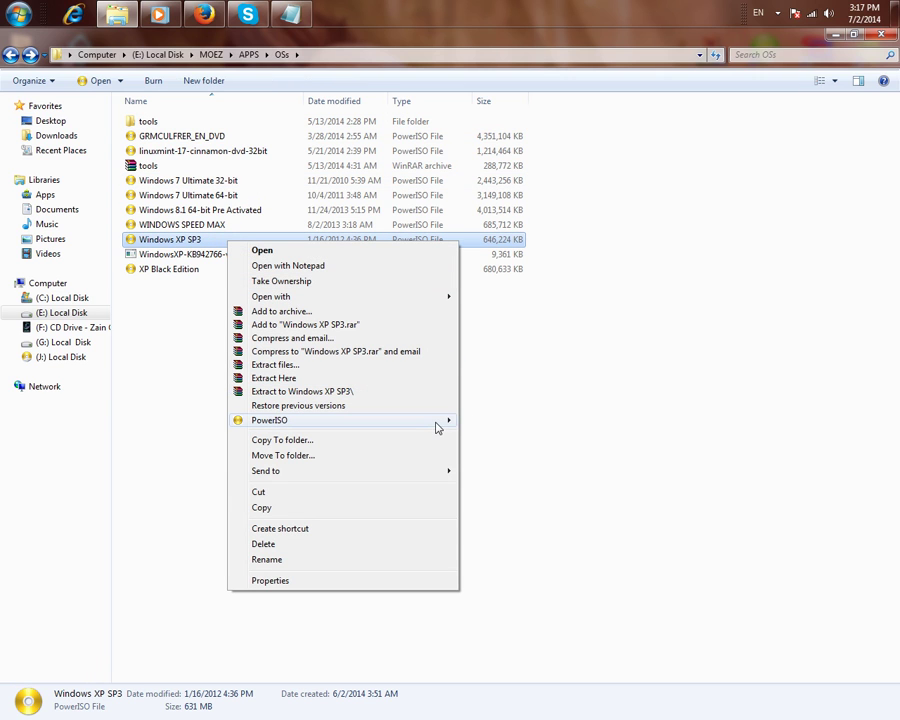
{"action": "mouse_move", "coordinate": [437, 424]}
{"action": "mouse_move", "coordinate": [637, 512]}
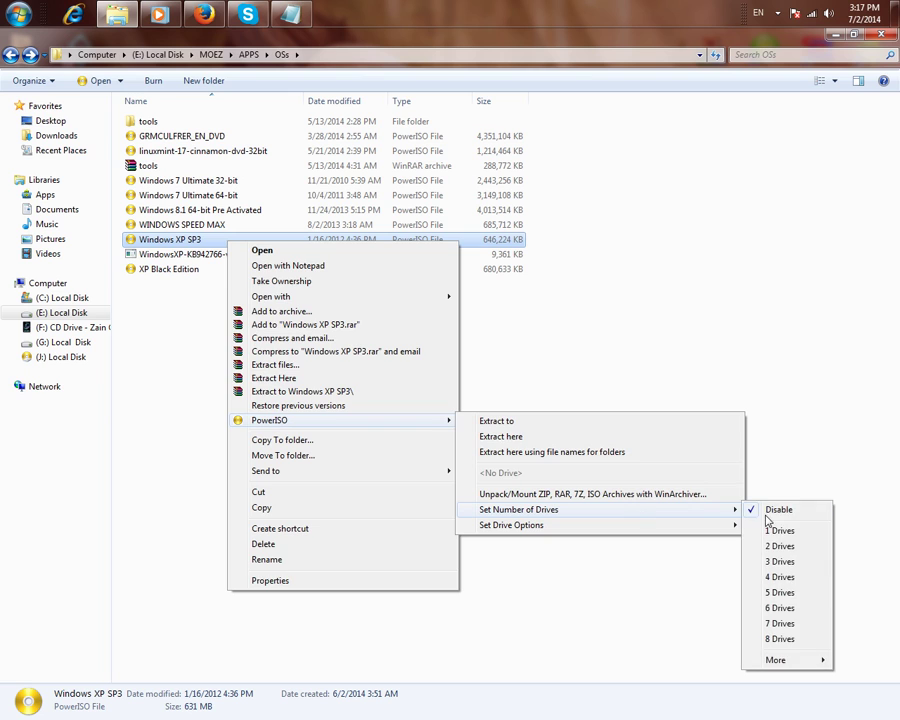
{"action": "left_click", "coordinate": [770, 528]}
{"action": "right_click", "coordinate": [217, 240]}
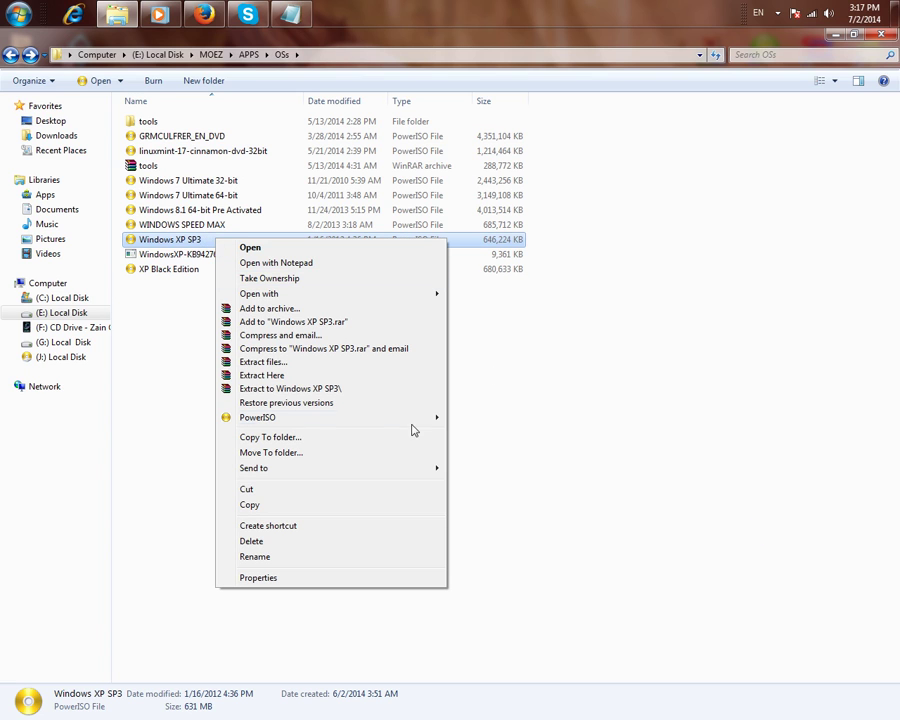
{"action": "mouse_move", "coordinate": [428, 418]}
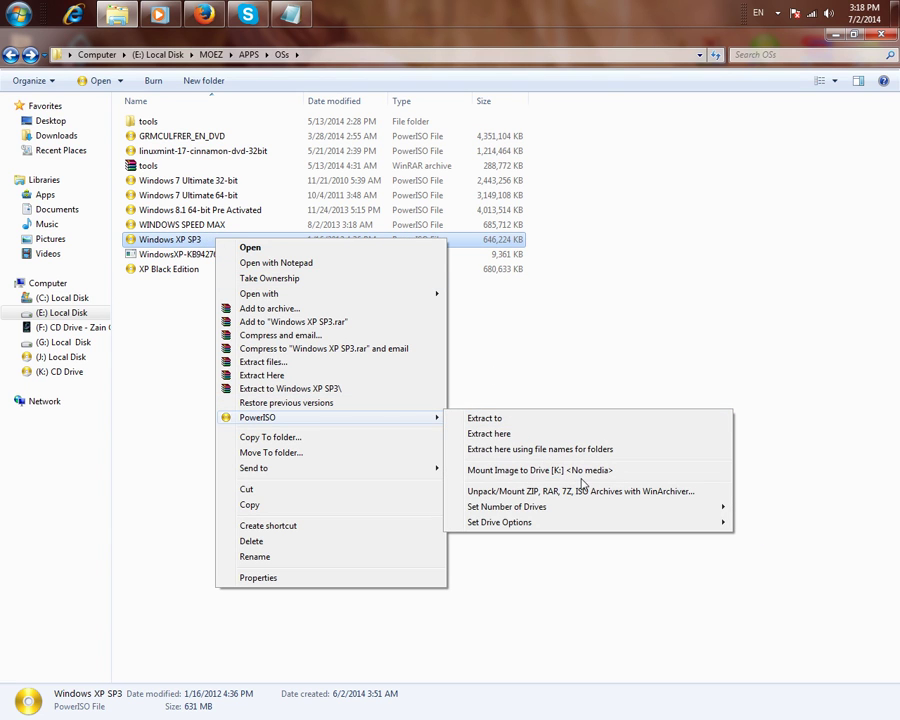
{"action": "left_click", "coordinate": [584, 472]}
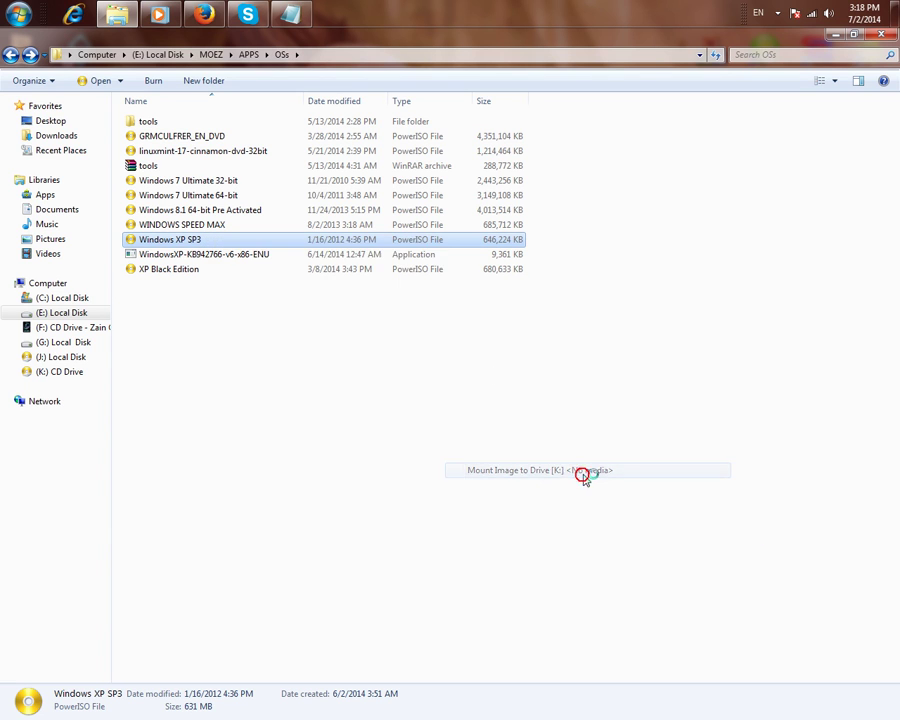
Step: Copy all files and folders from the mounted Windows XP SP3 disc on drive K:
{"action": "left_click", "coordinate": [70, 373]}
{"action": "left_click_drag", "start_coordinate": [283, 466], "coordinate": [255, 115]}
{"action": "right_click", "coordinate": [199, 237]}
{"action": "left_click", "coordinate": [270, 373]}
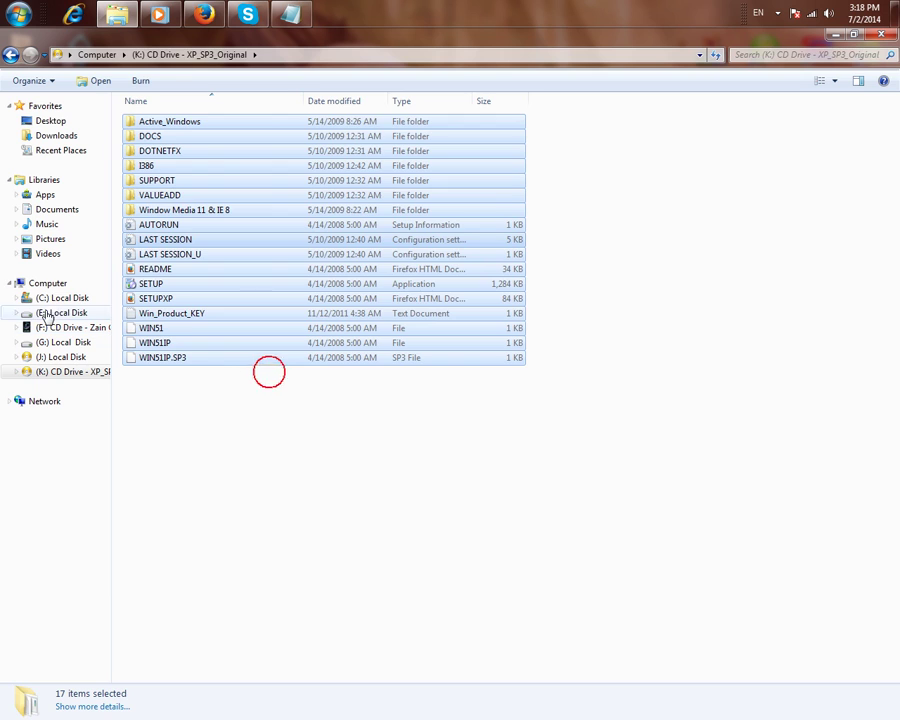
Step: Paste the copied Windows XP files into the root of flash drive J: and close the folder window
{"action": "left_click", "coordinate": [52, 283]}
{"action": "left_click", "coordinate": [720, 140]}
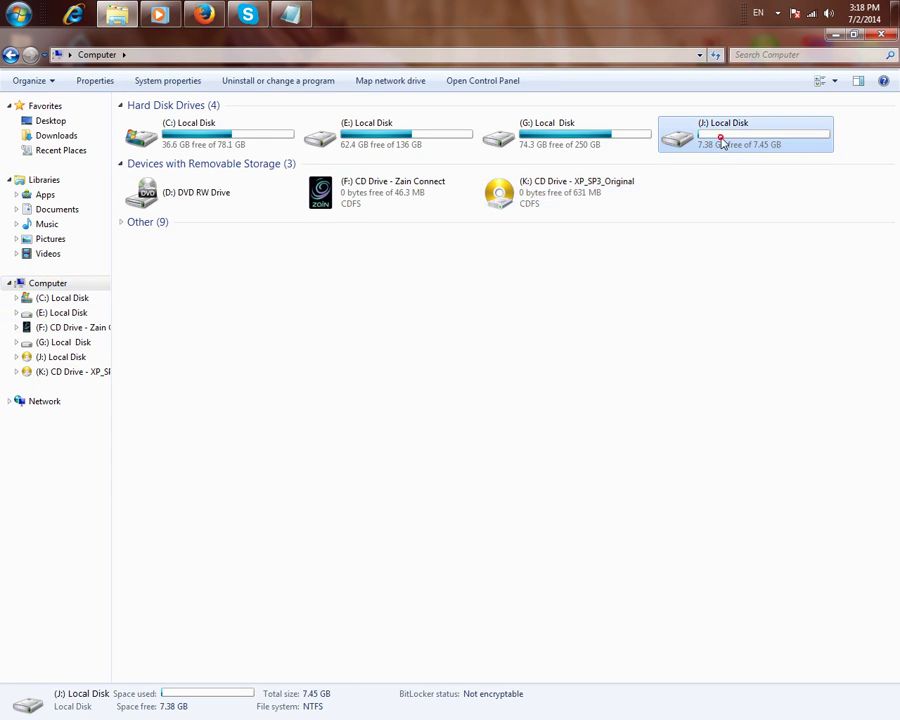
{"action": "double_click", "coordinate": [720, 140]}
{"action": "right_click", "coordinate": [275, 210]}
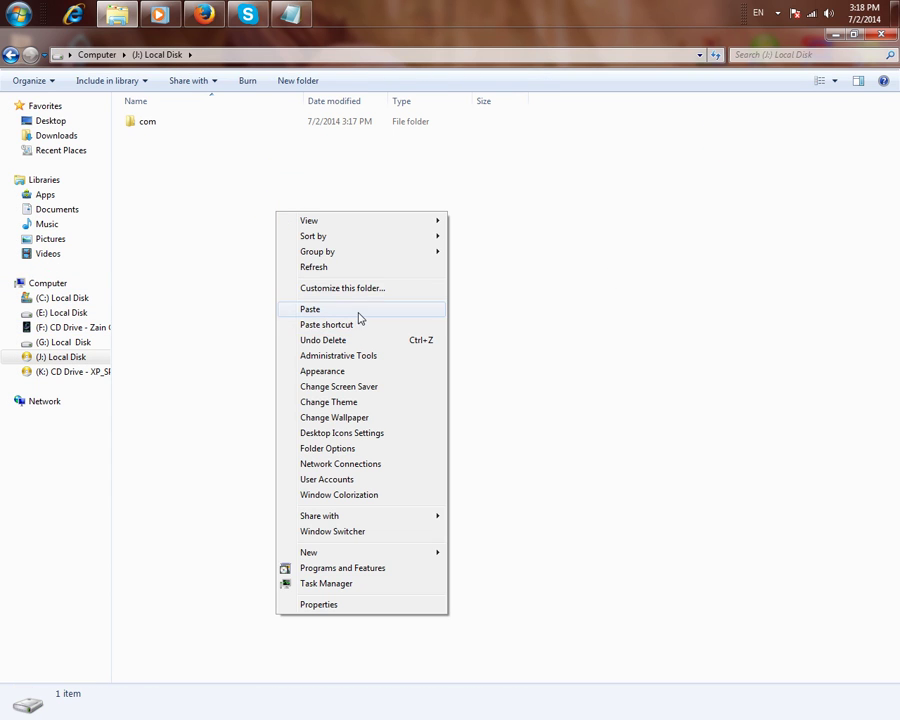
{"action": "left_click", "coordinate": [358, 311]}
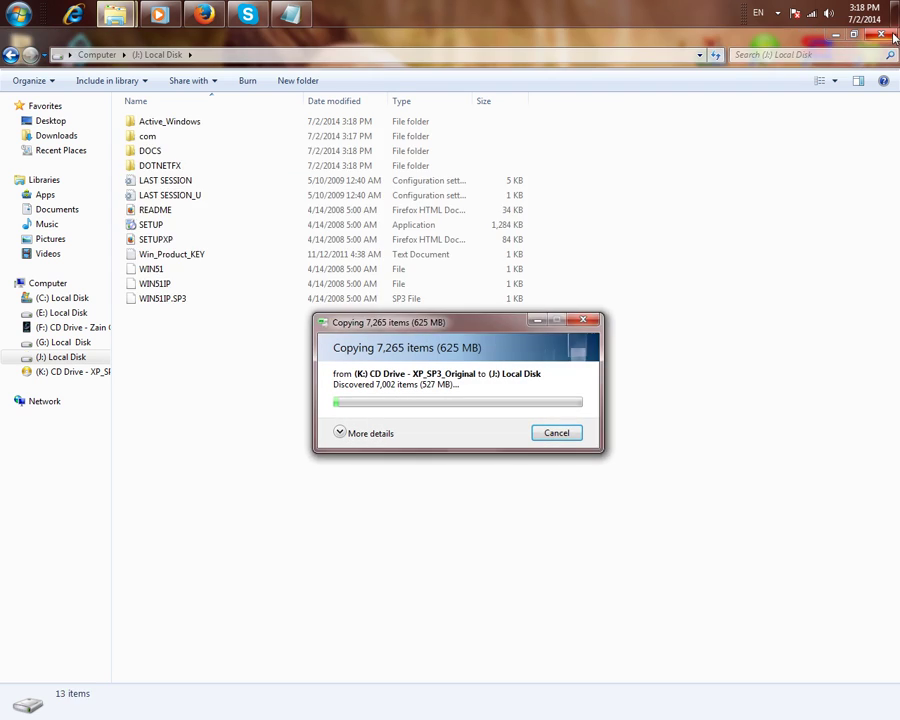
{"action": "left_click", "coordinate": [890, 36]}
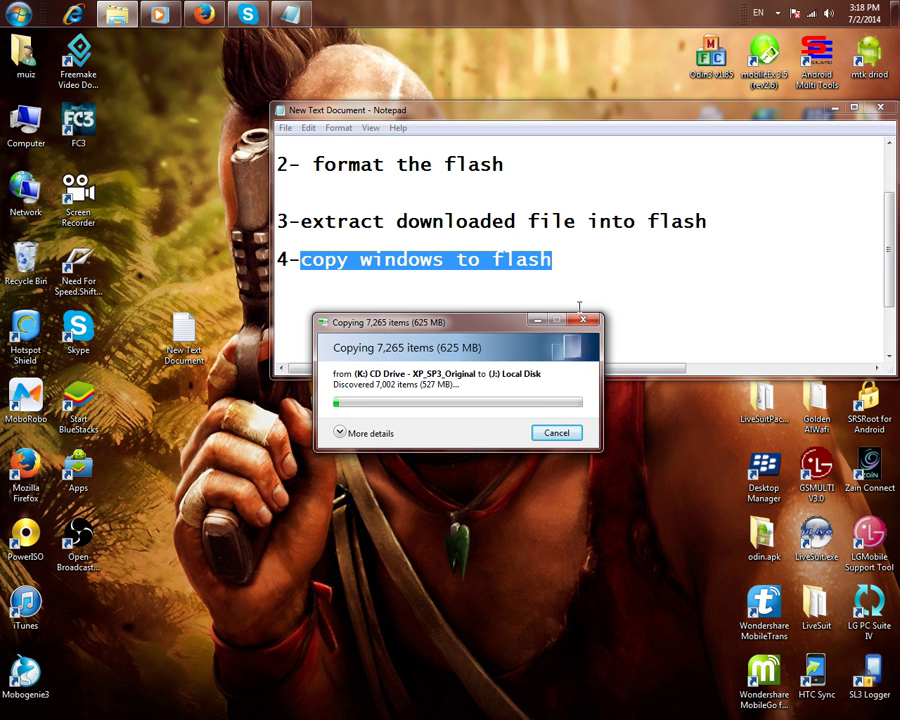
Step: Add a new line reading "waiting" below the copy windows to flash instruction in the notes
{"action": "left_click", "coordinate": [573, 273]}
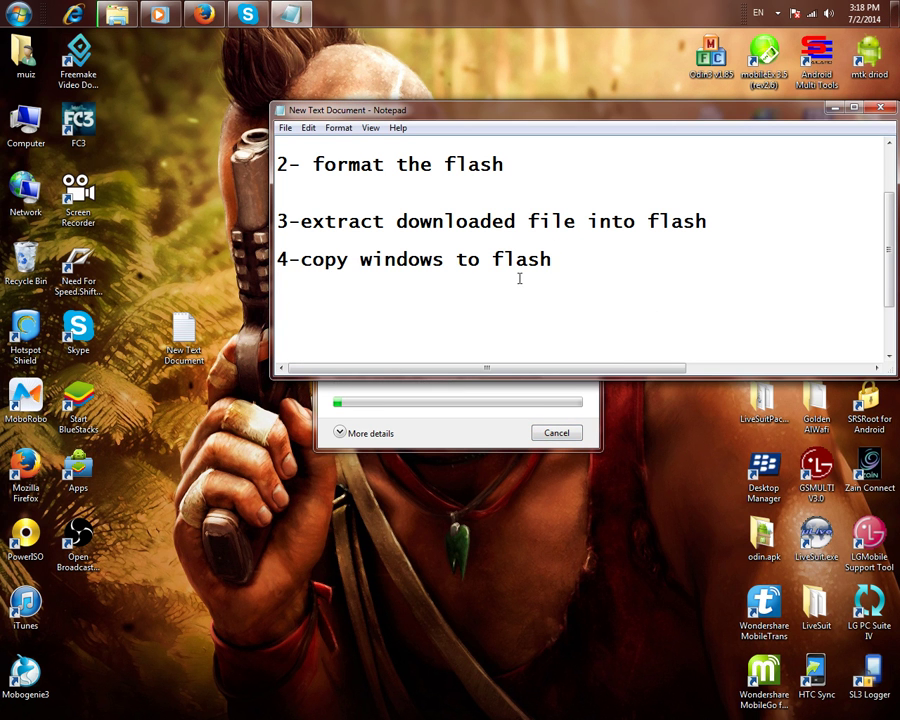
{"action": "key", "text": "Return"}
{"action": "type", "text": "wai8t"}
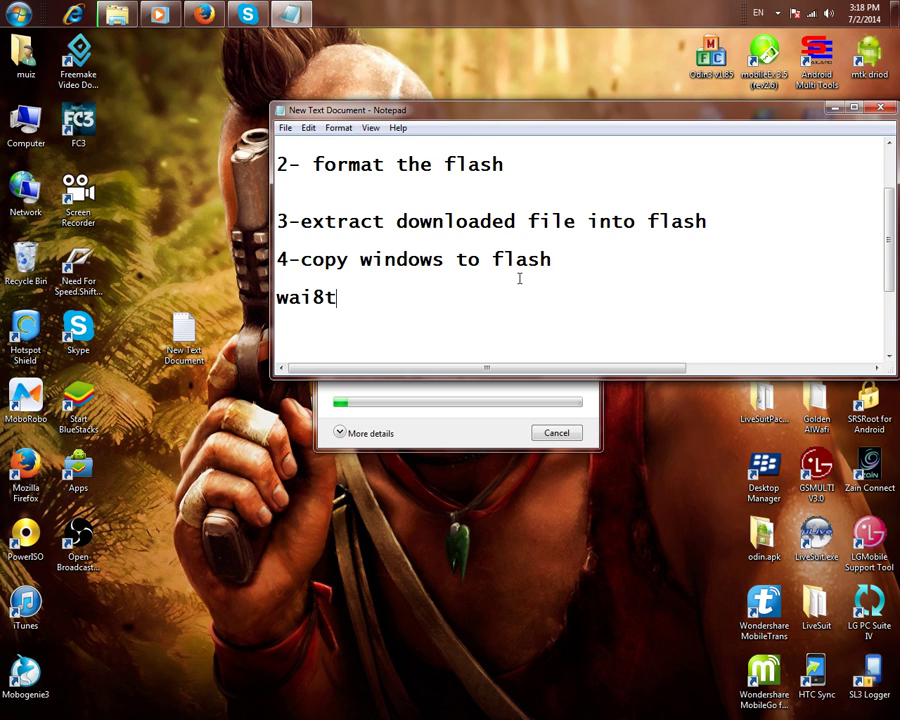
{"action": "key", "text": "BackSpace"}
{"action": "key", "text": "BackSpace"}
{"action": "key", "text": "BackSpace"}
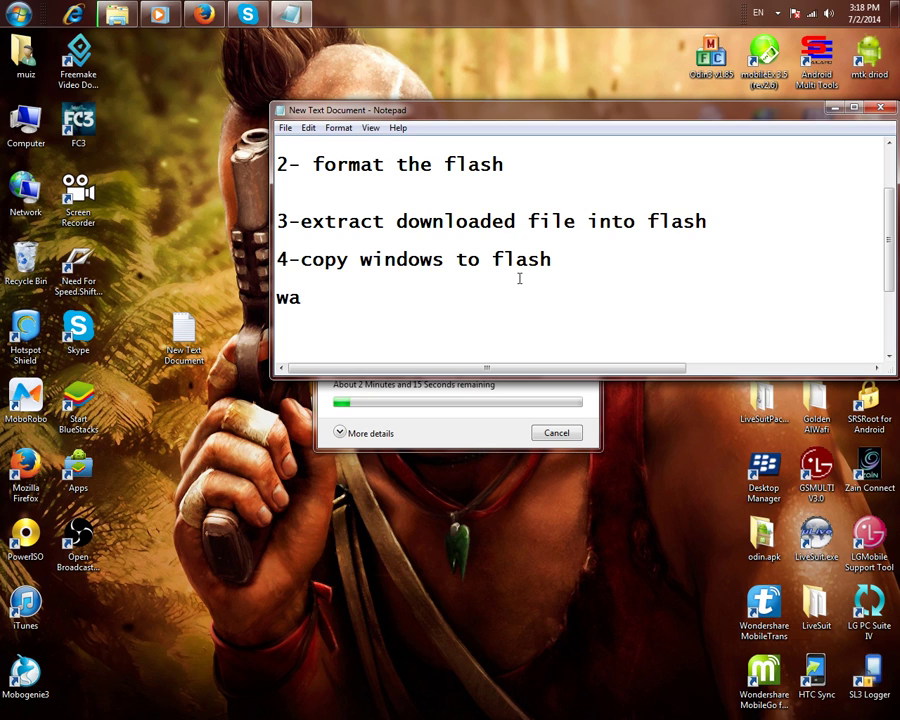
{"action": "type", "text": "iting"}
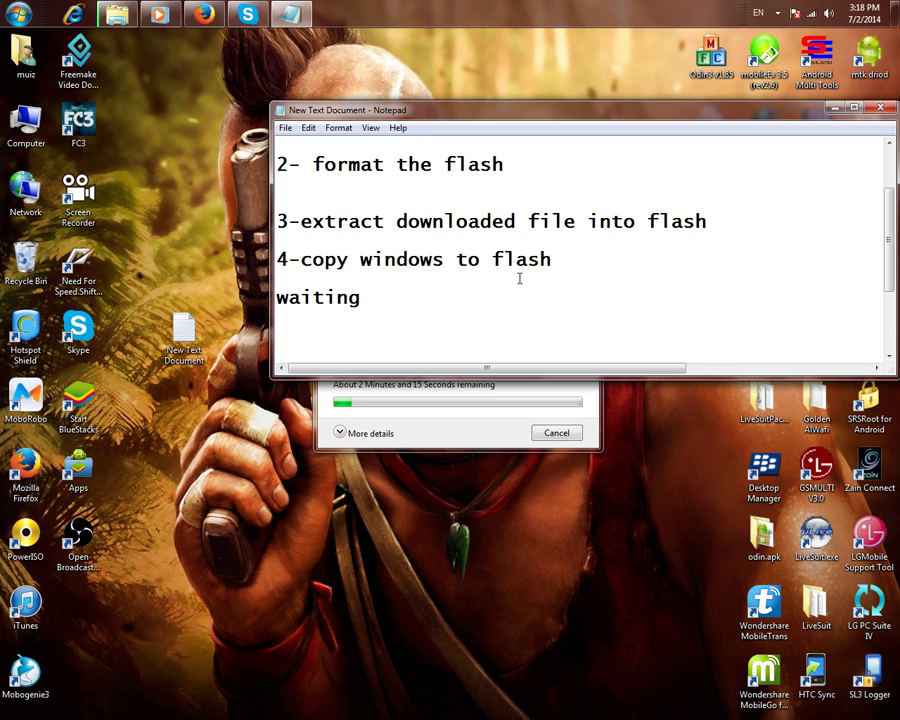
Step: Minimize the notes and tidy the desktop, placing the New Text Document icon below Open Broadcaster and moving the copy progress window aside
{"action": "left_click", "coordinate": [445, 402]}
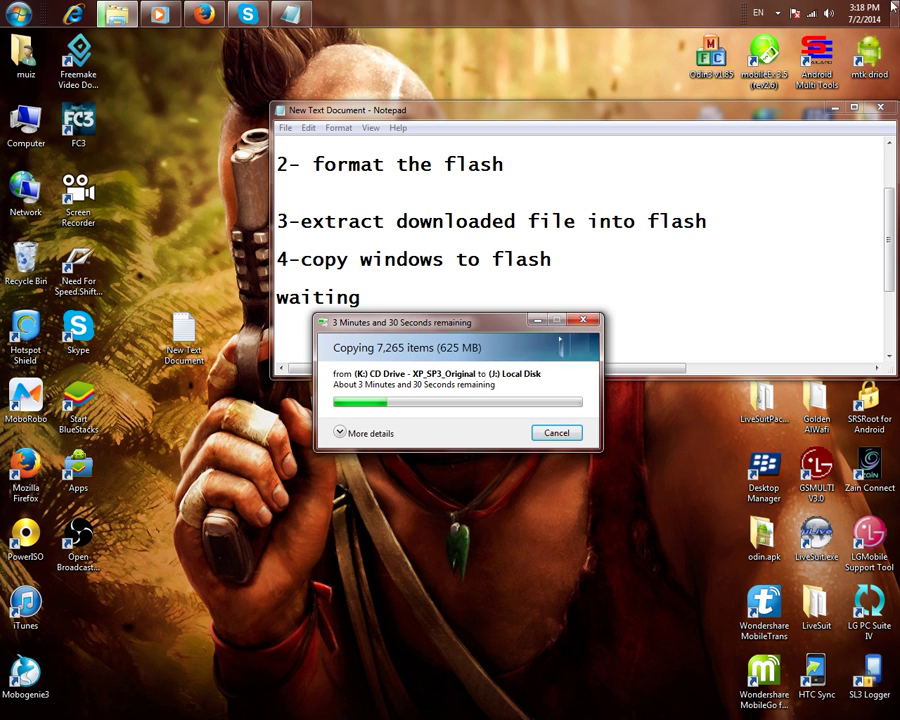
{"action": "left_click", "coordinate": [834, 107]}
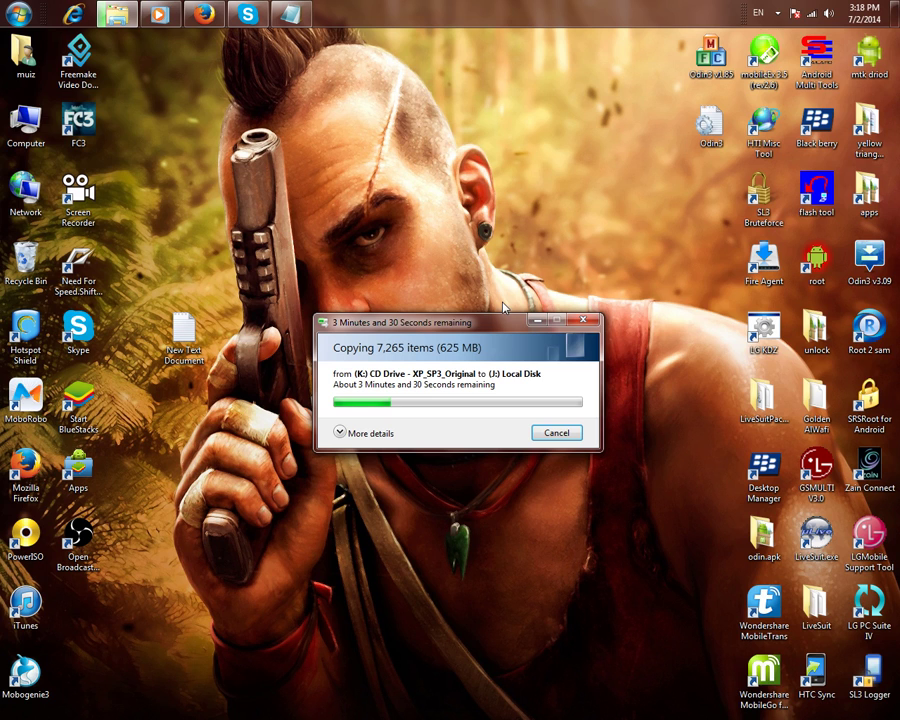
{"action": "left_click_drag", "start_coordinate": [184, 336], "coordinate": [78, 612]}
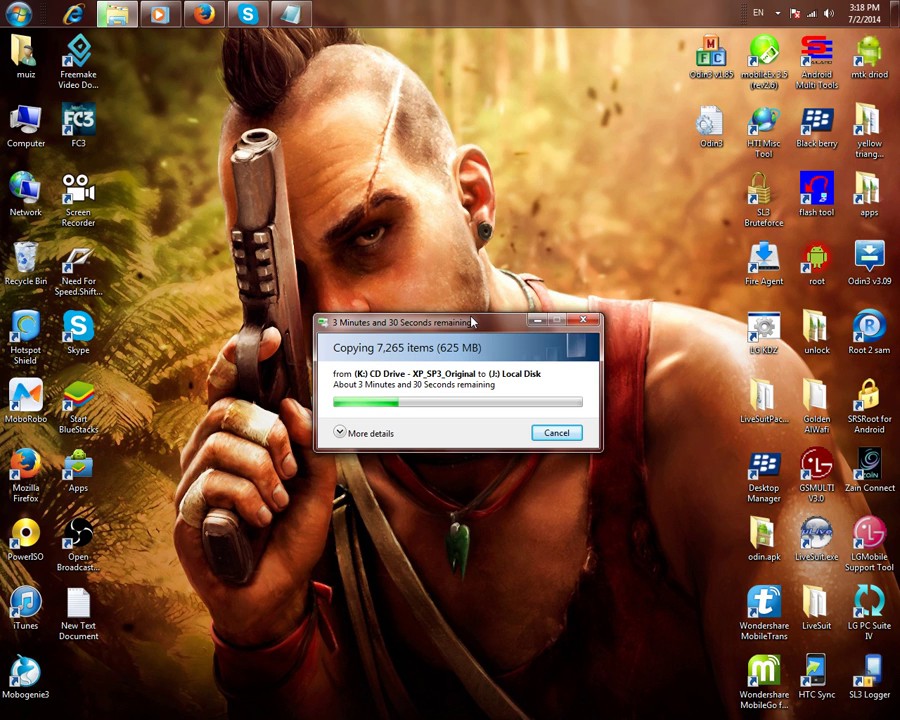
{"action": "left_click_drag", "start_coordinate": [470, 321], "coordinate": [697, 48]}
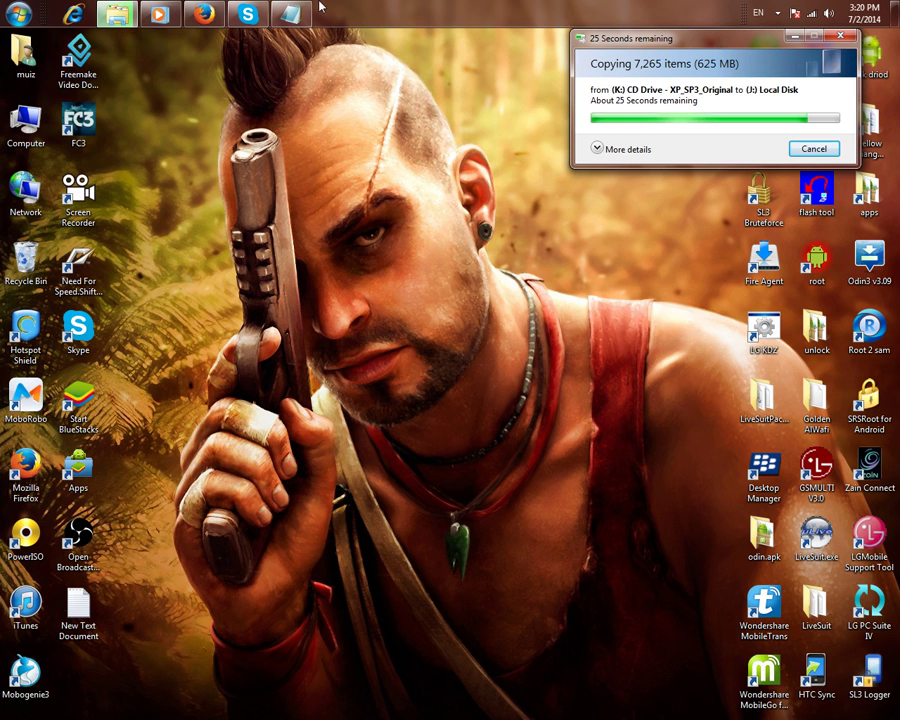
Step: Open the Music folder inside MOEZ on drive E: and play the hardwell_spaceman track
{"action": "mouse_move", "coordinate": [130, 7]}
{"action": "left_click", "coordinate": [18, 13]}
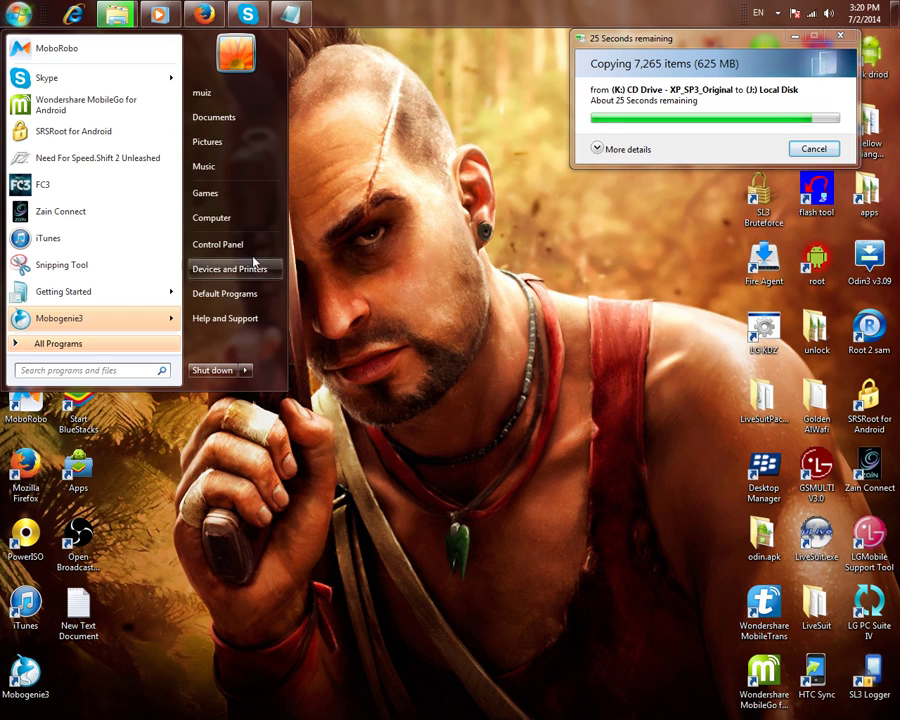
{"action": "left_click", "coordinate": [240, 228]}
{"action": "double_click", "coordinate": [382, 130]}
{"action": "double_click", "coordinate": [172, 136]}
{"action": "double_click", "coordinate": [191, 151]}
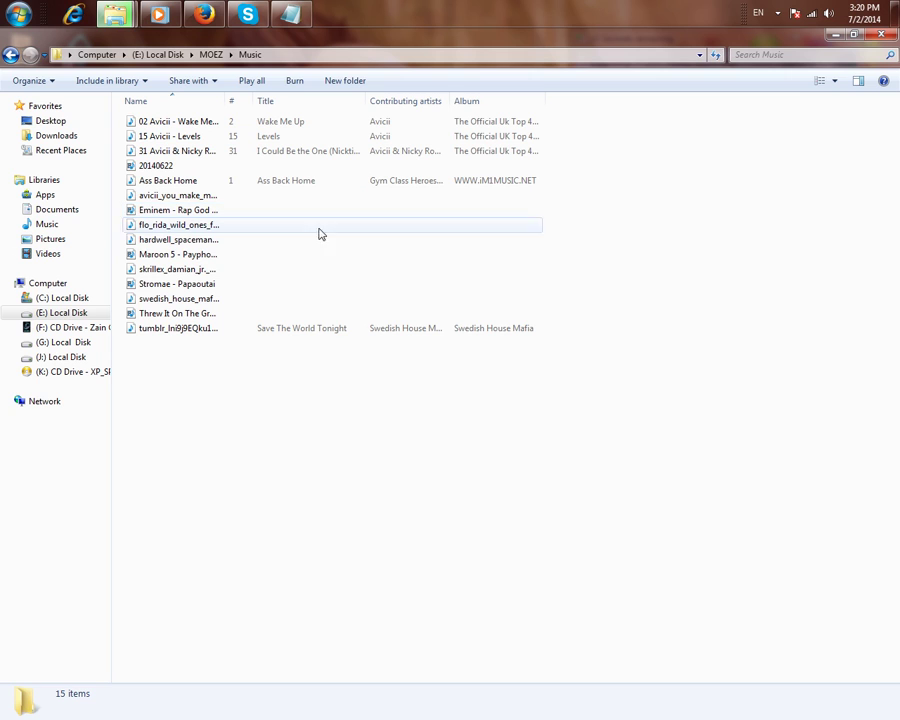
{"action": "left_click", "coordinate": [255, 240]}
{"action": "double_click", "coordinate": [255, 240]}
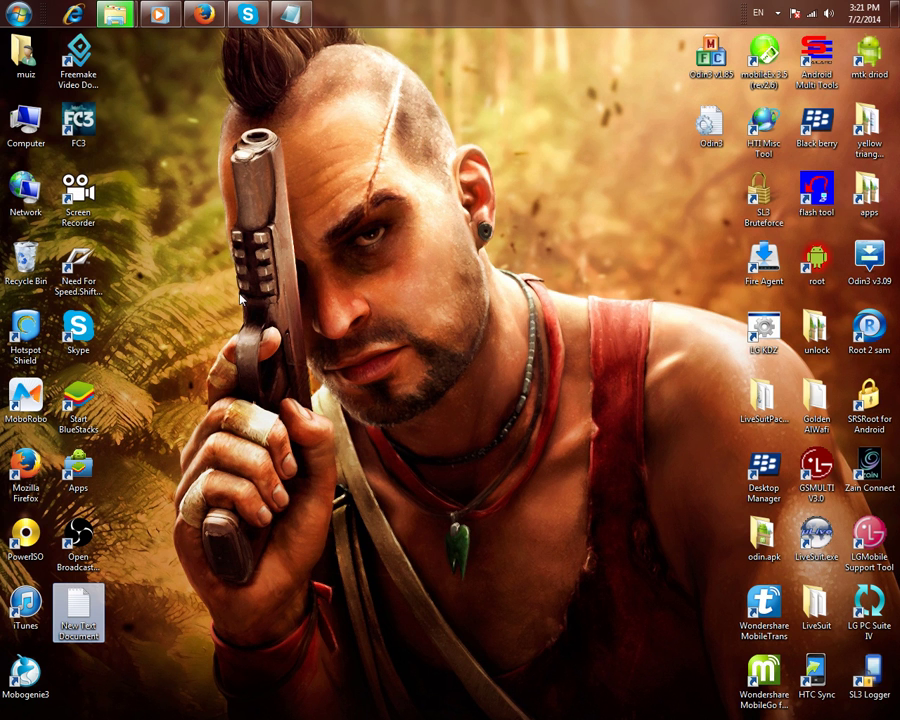
{"action": "left_click", "coordinate": [158, 14]}
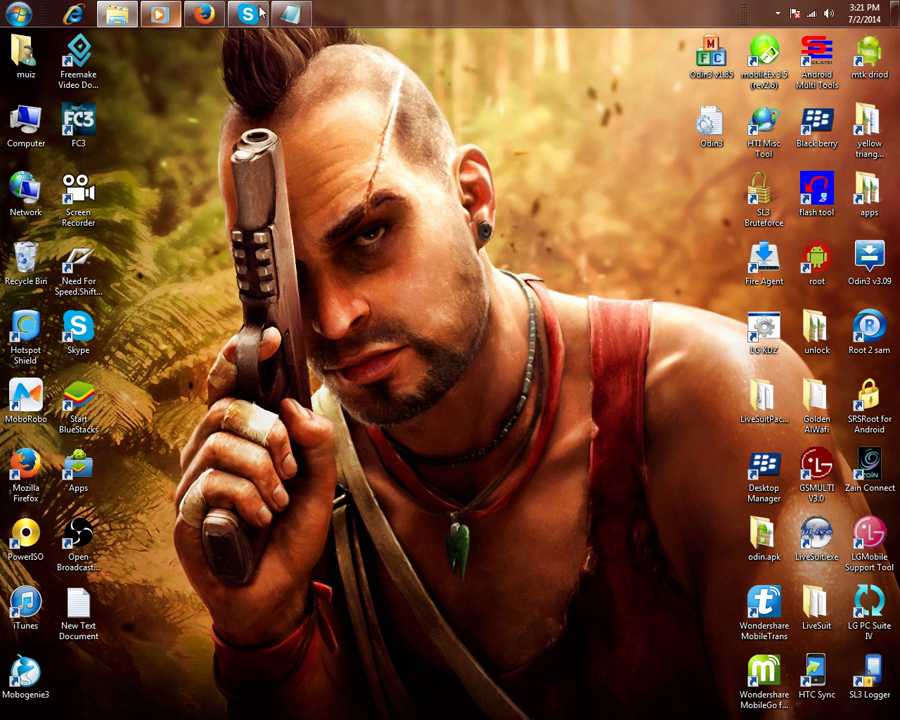
Step: Reopen the notes and add the line "now un plug the flash then replug it again" a few lines below "waiting"
{"action": "left_click", "coordinate": [291, 14]}
{"action": "left_click", "coordinate": [381, 302]}
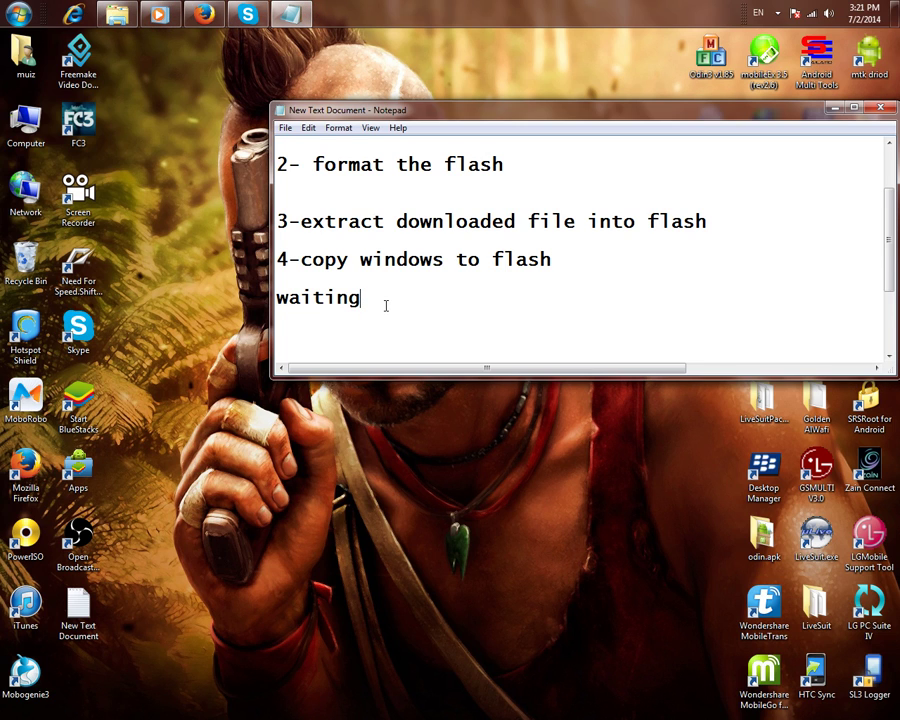
{"action": "key", "text": "Return"}
{"action": "key", "text": "Return"}
{"action": "key", "text": "Return"}
{"action": "type", "text": "n"}
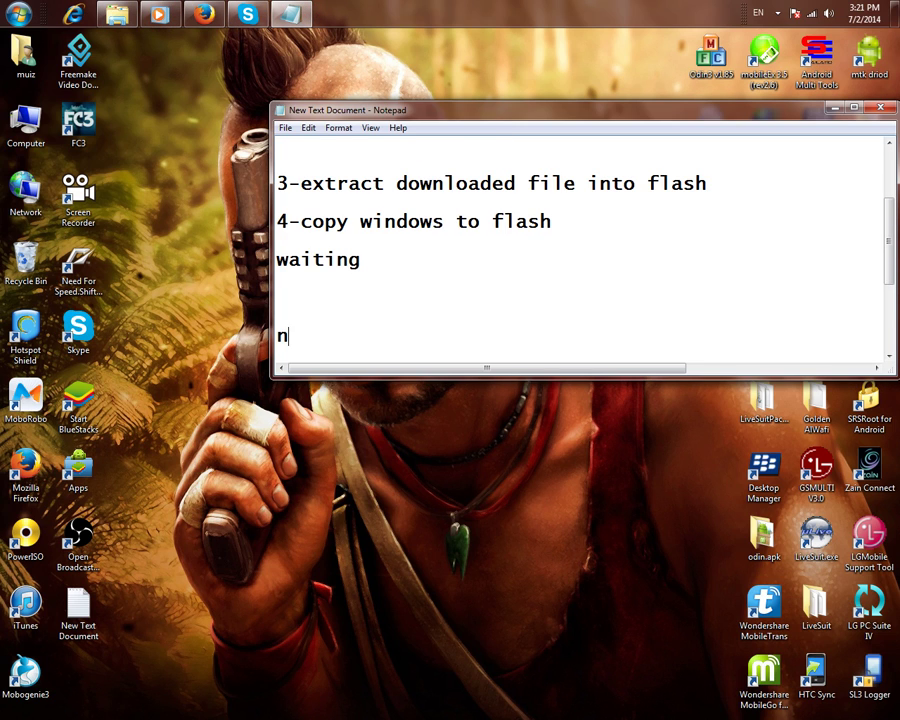
{"action": "type", "text": "ow un pl"}
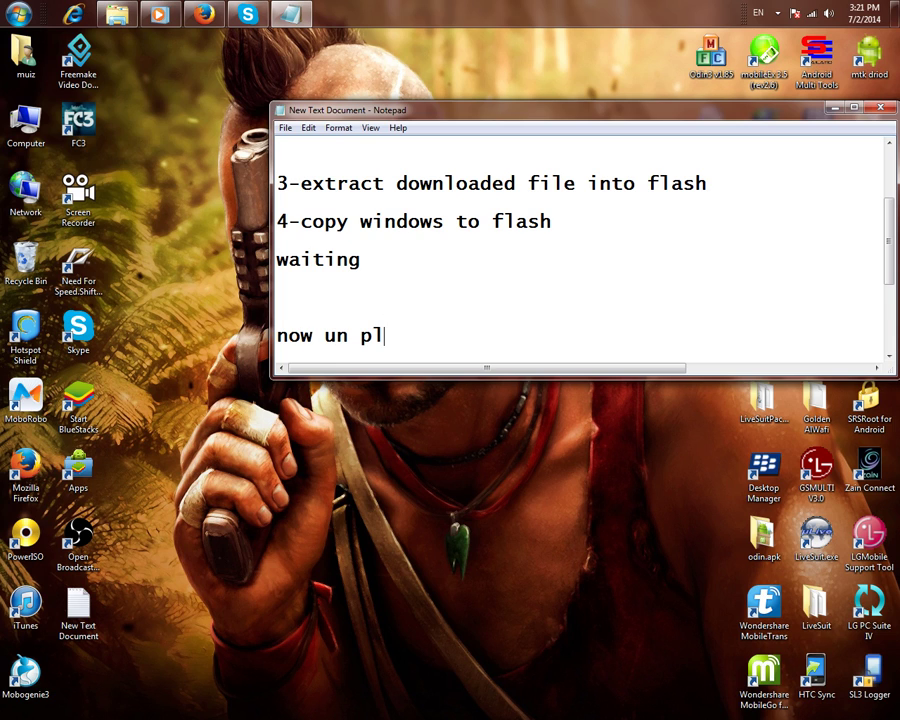
{"action": "type", "text": "ug the f"}
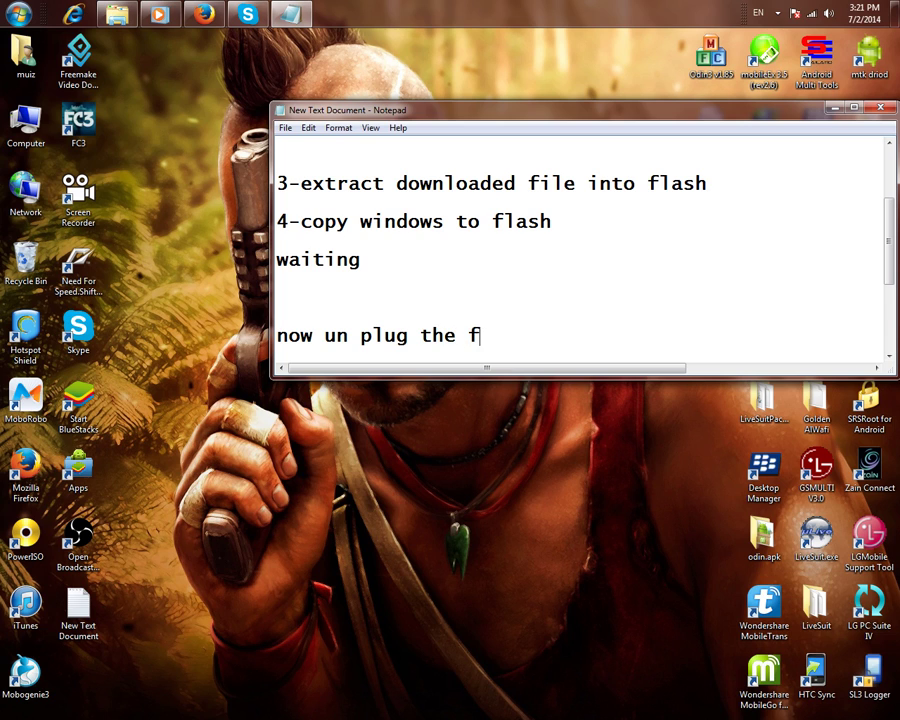
{"action": "type", "text": "lash the"}
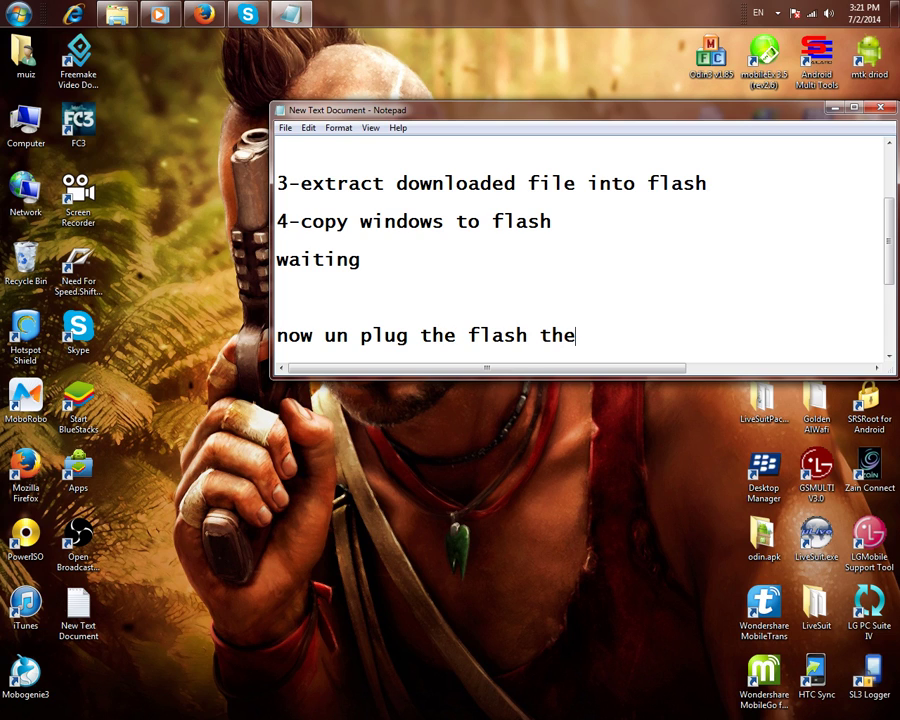
{"action": "type", "text": "n replu"}
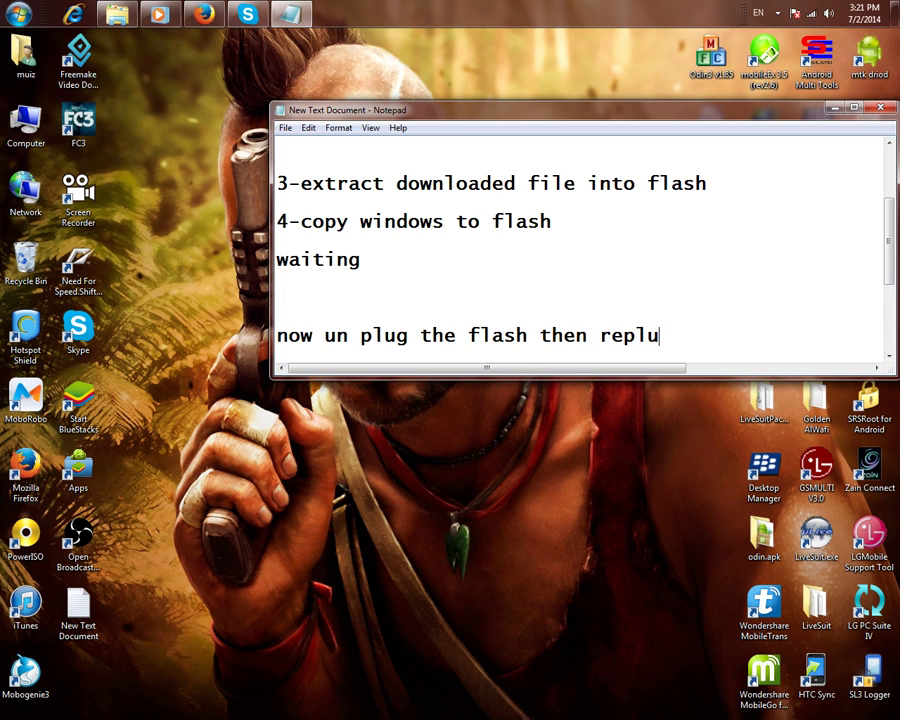
{"action": "type", "text": "g it again"}
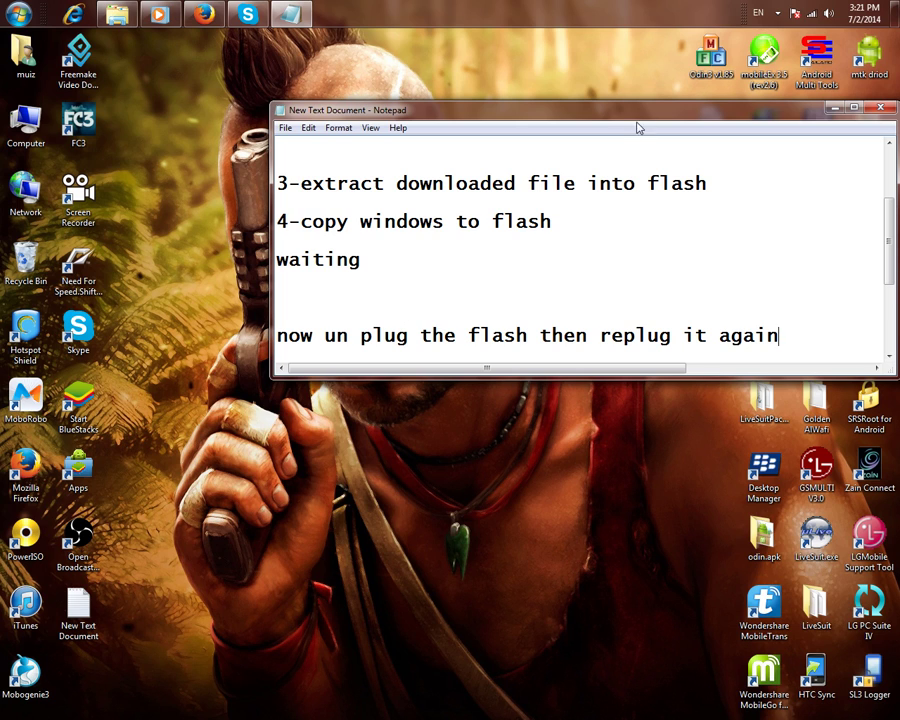
Step: Move the notes window lower on the desktop and check the replugged flash drive J: in the Computer window
{"action": "left_click_drag", "start_coordinate": [425, 110], "coordinate": [335, 477]}
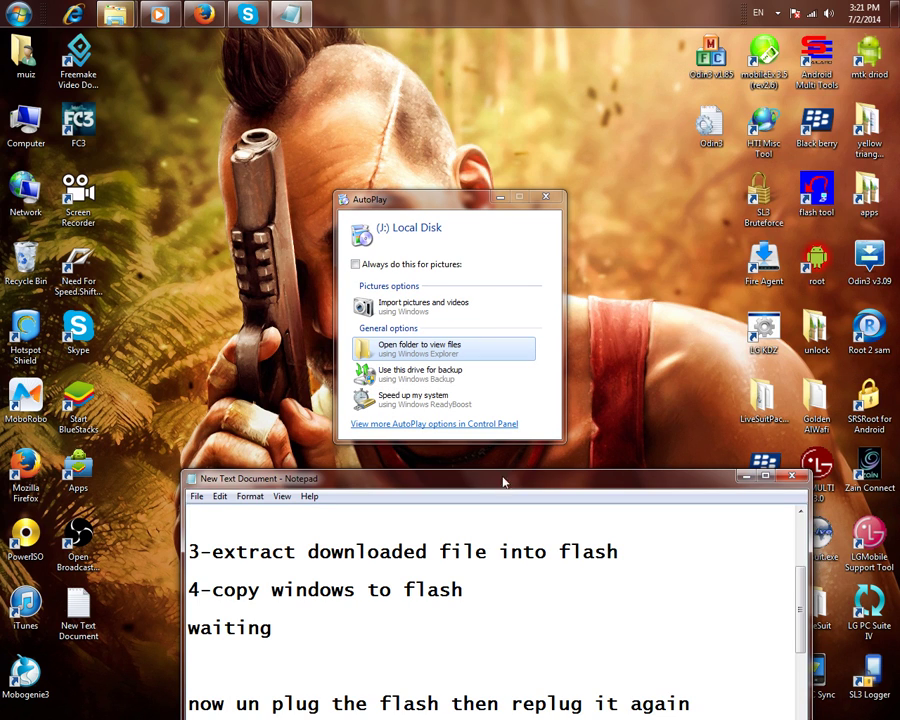
{"action": "left_click_drag", "start_coordinate": [520, 474], "coordinate": [488, 391]}
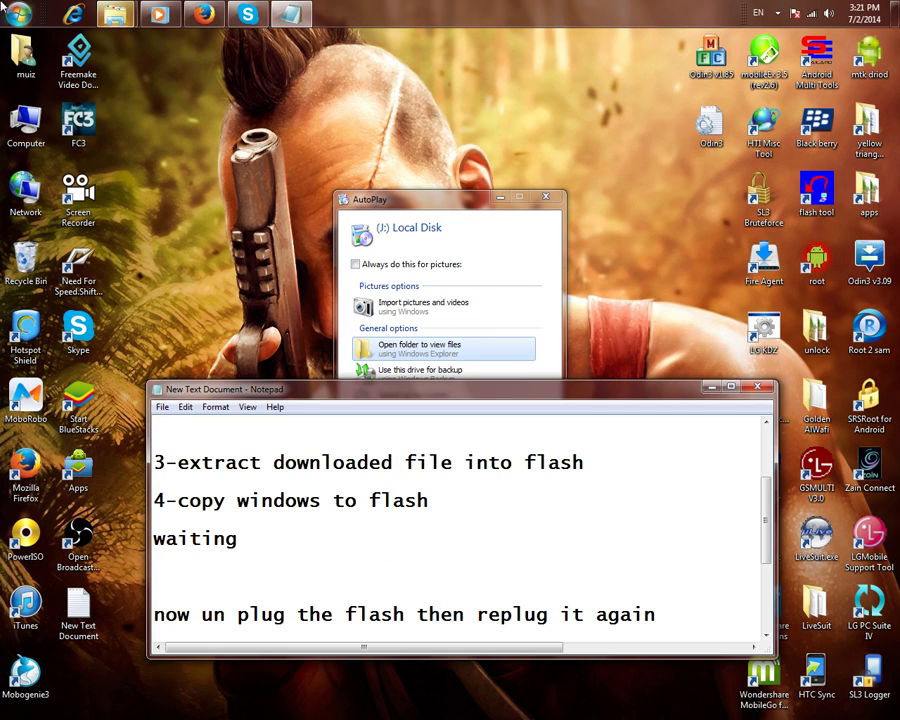
{"action": "left_click", "coordinate": [18, 13]}
{"action": "left_click", "coordinate": [212, 217]}
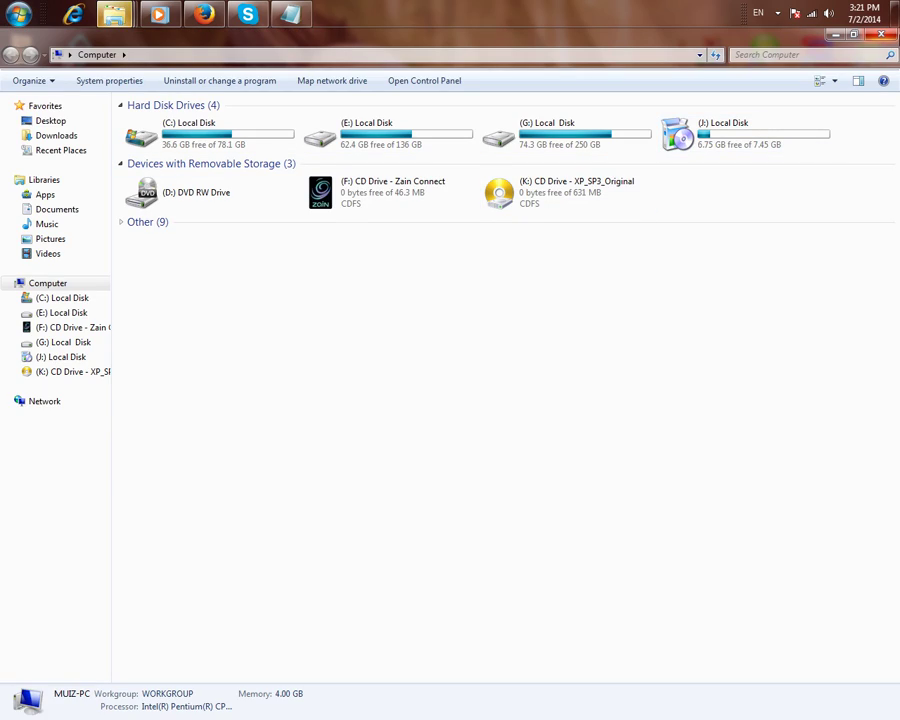
{"action": "left_click", "coordinate": [835, 35]}
Step: Maximize the notes and add the closing line "now you have abootable flash thankz for watching plz subscribe"
{"action": "left_click", "coordinate": [731, 386]}
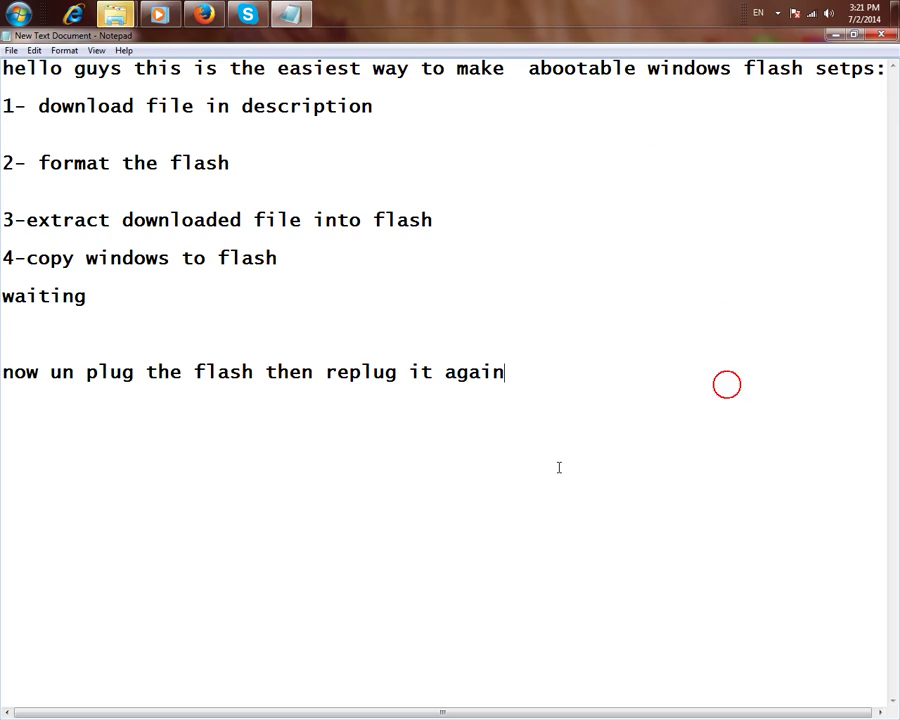
{"action": "key", "text": "Return"}
{"action": "key", "text": "Return"}
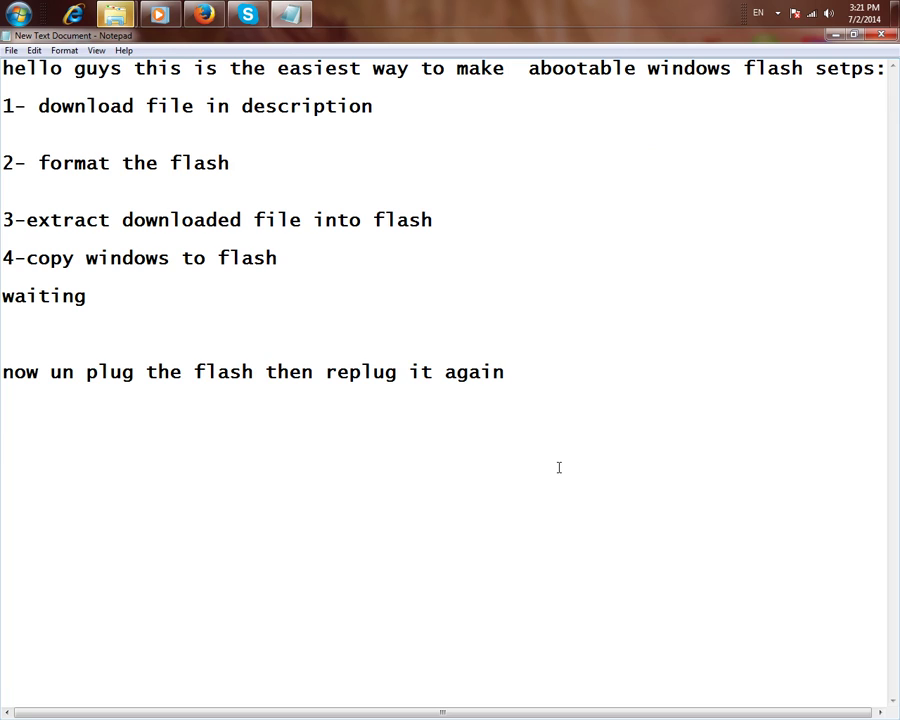
{"action": "type", "text": "b"}
{"action": "key", "text": "BackSpace"}
{"action": "type", "text": "now you "}
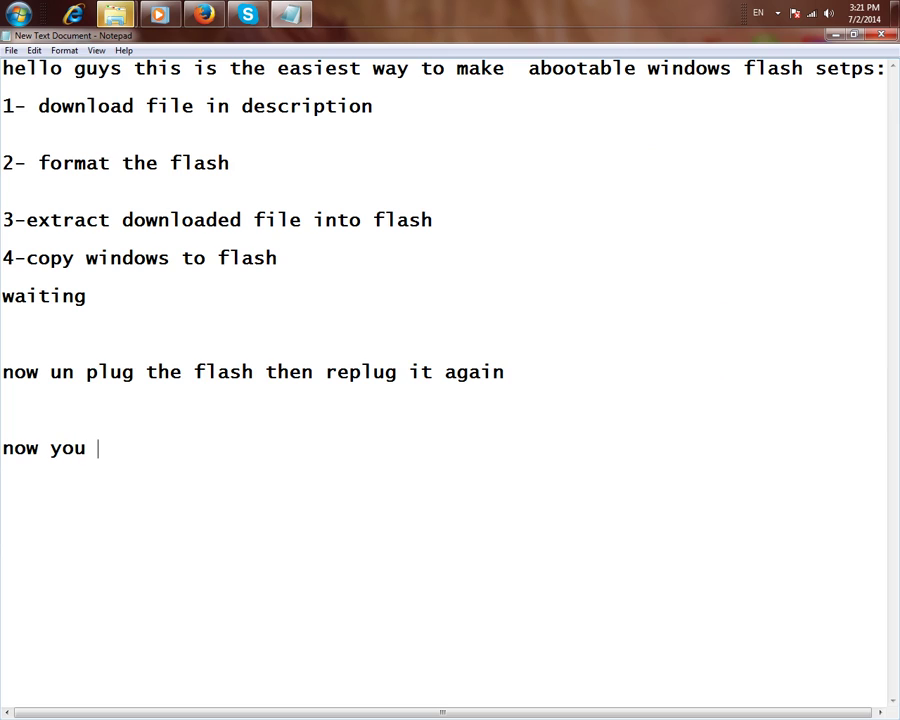
{"action": "type", "text": "have aboot"}
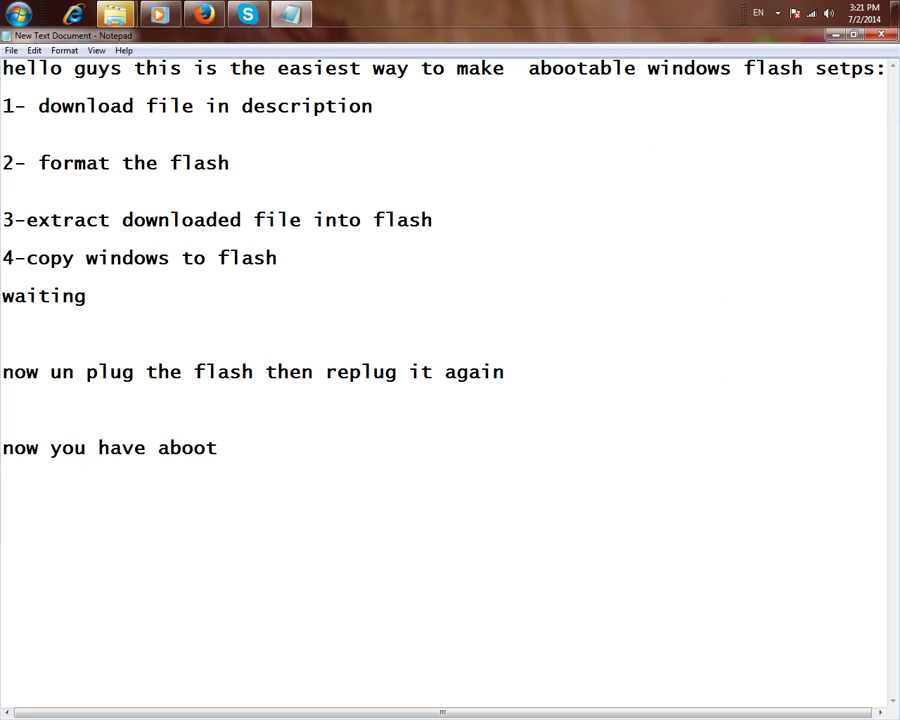
{"action": "type", "text": "able flash"}
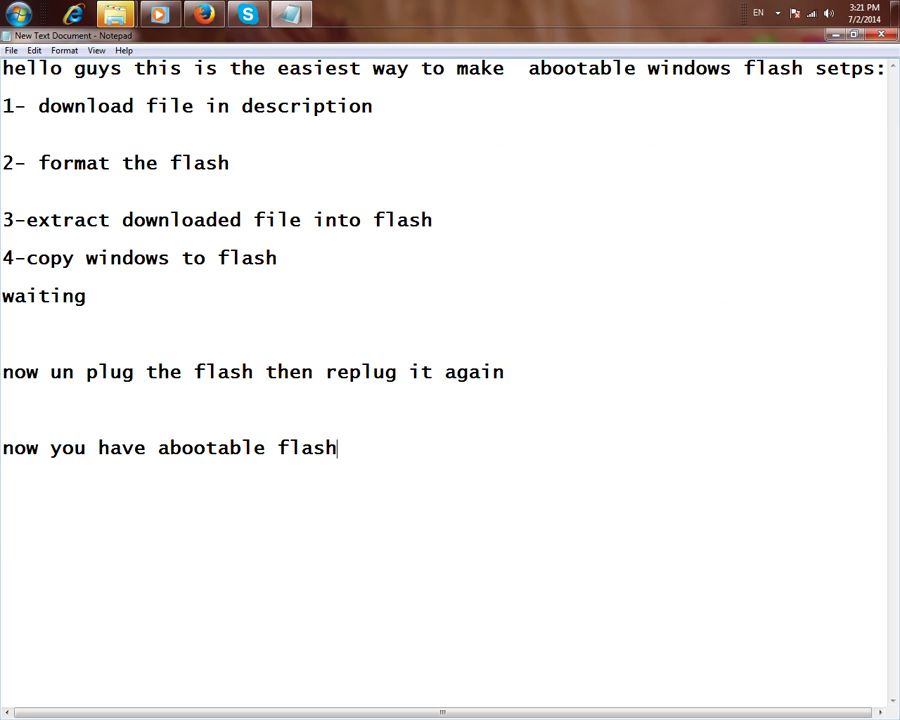
{"action": "type", "text": " thankz fo"}
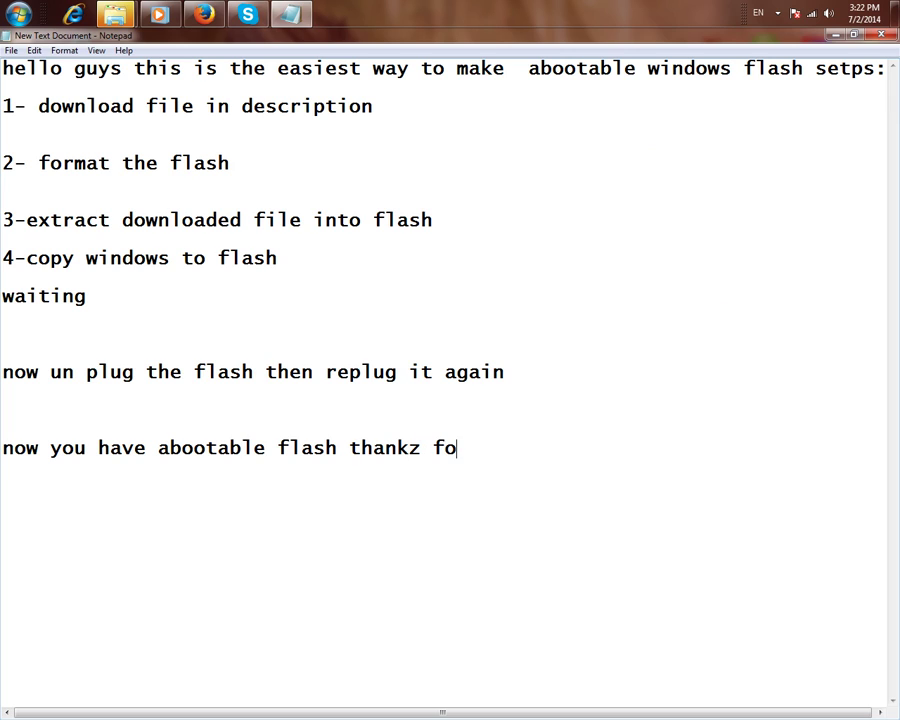
{"action": "type", "text": "r watchi"}
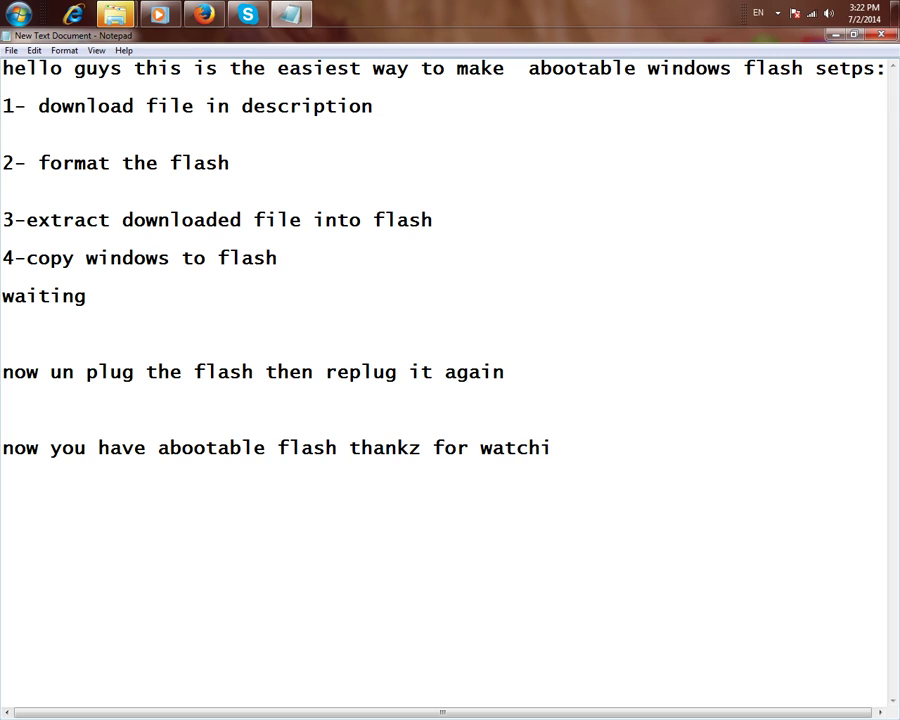
{"action": "type", "text": "ng plz "}
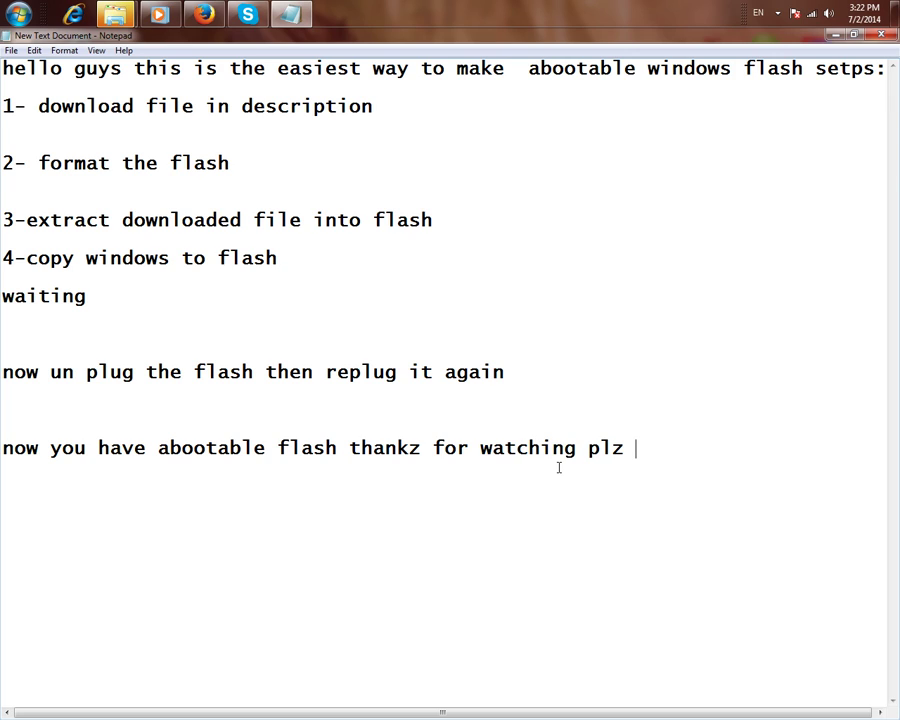
{"action": "type", "text": "subscribe"}
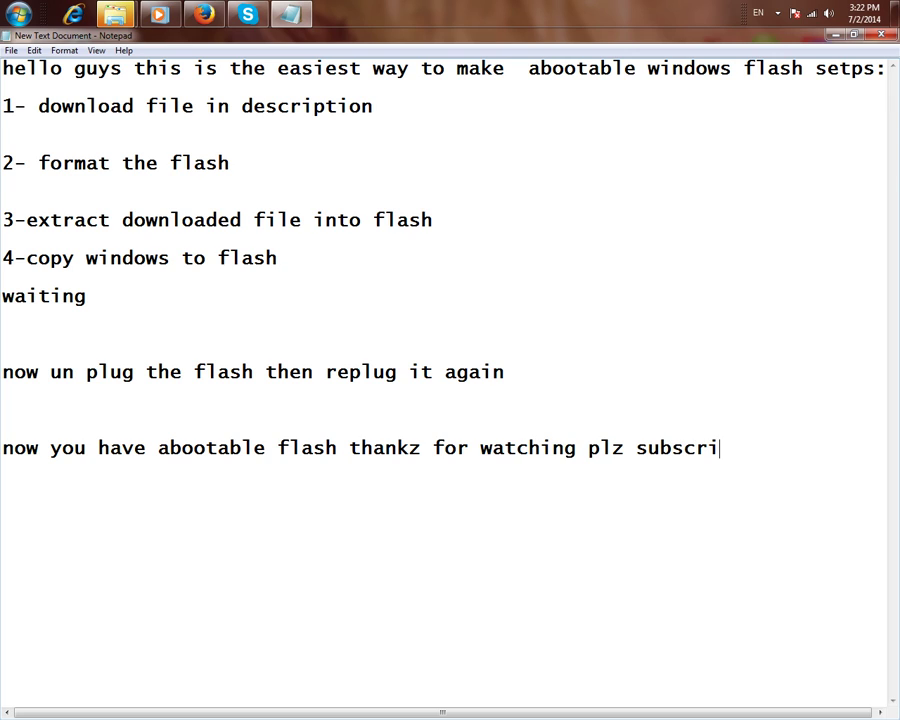